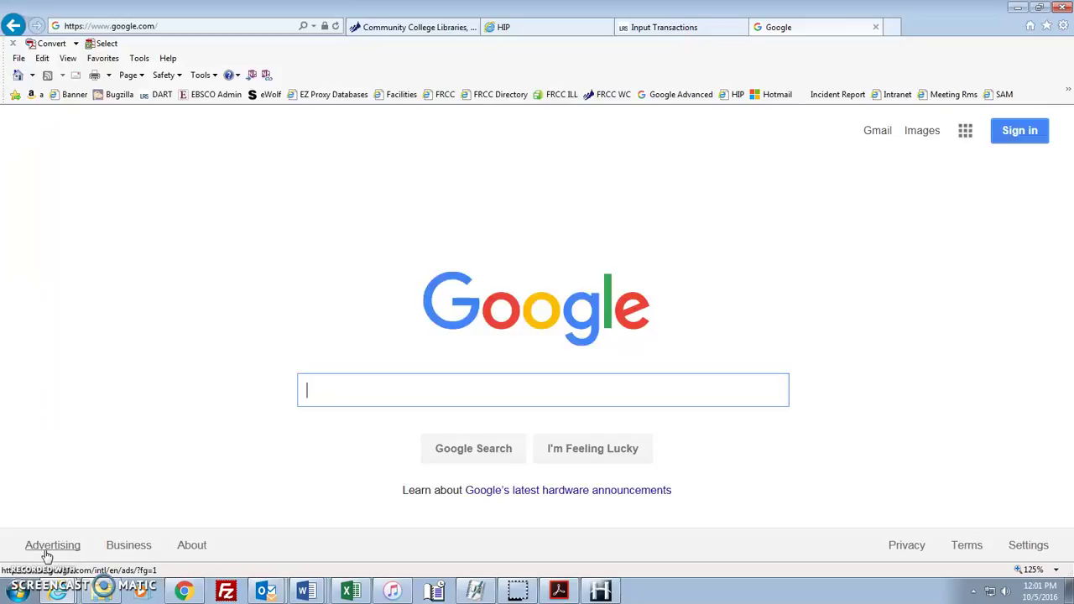
# Search Google for the exact phrase "global warming", returning about 39,200,000 results
pyautogui.write('"gl')
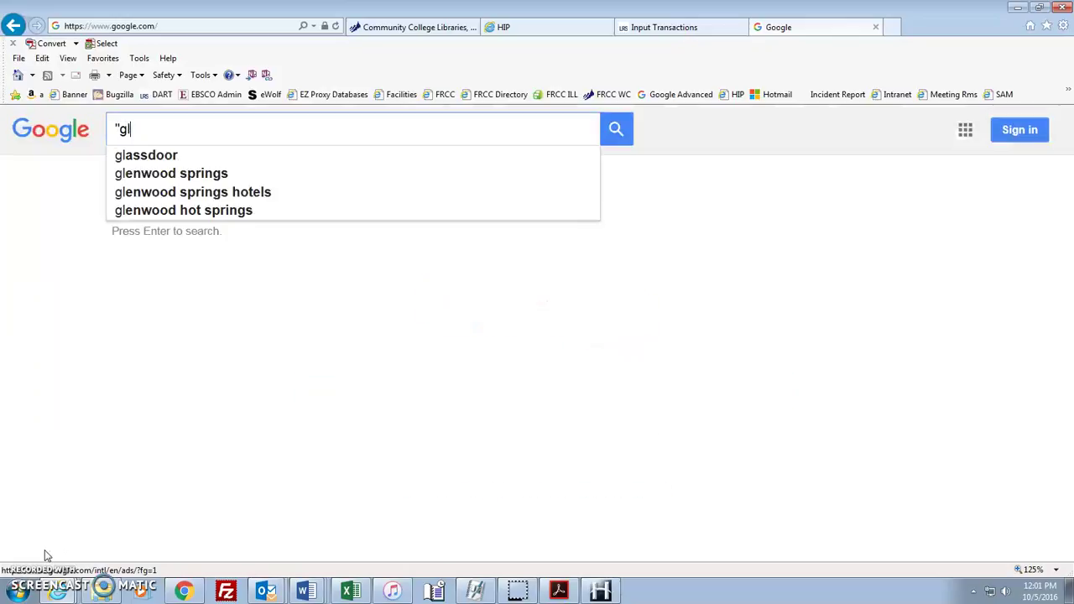
pyautogui.write('obal w')
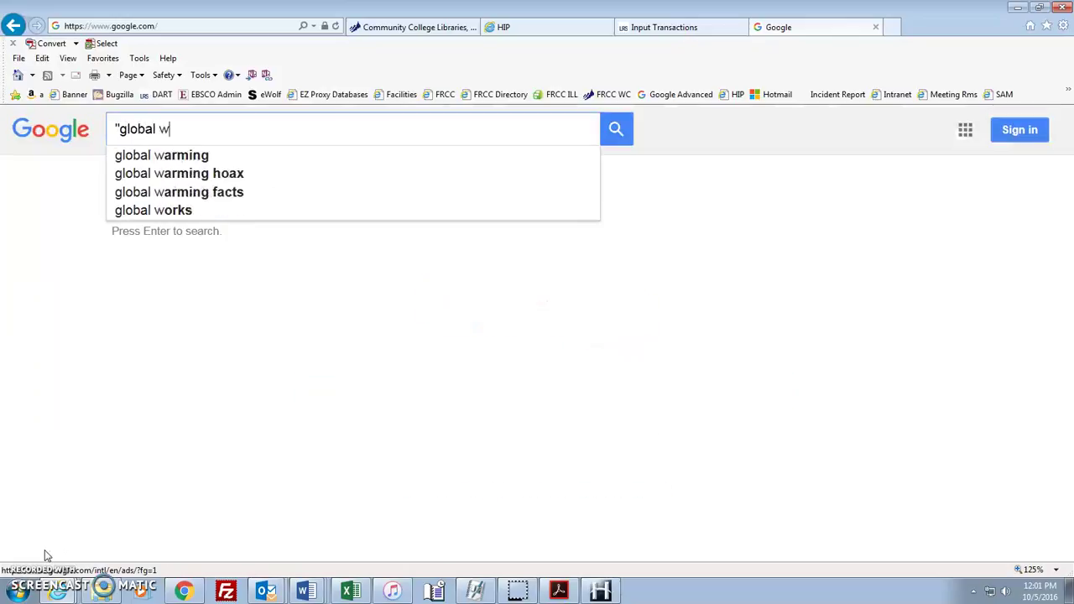
pyautogui.write('arming"')
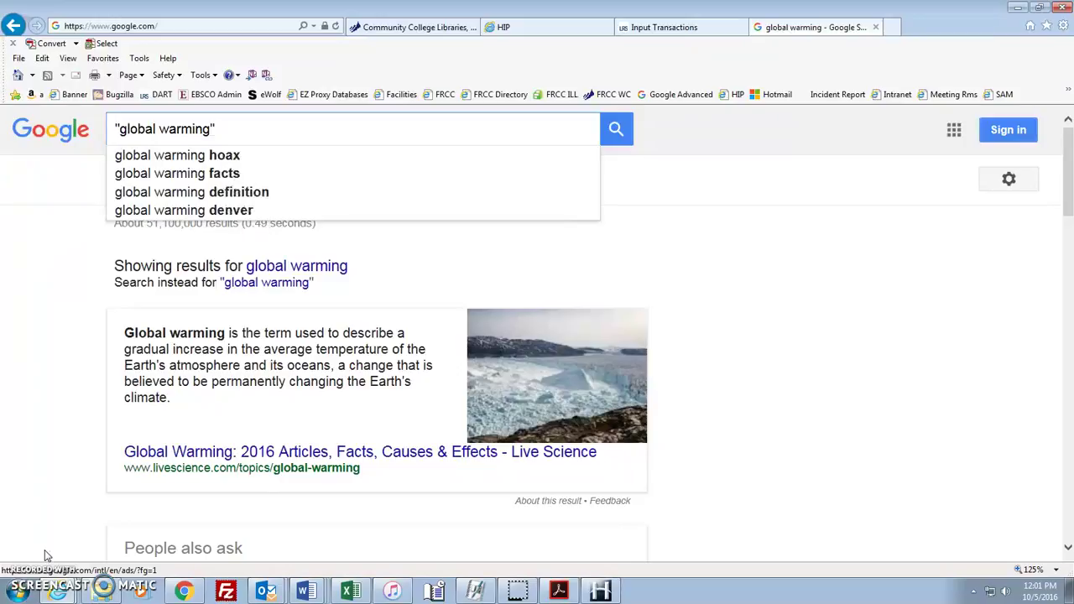
pyautogui.press('Return')
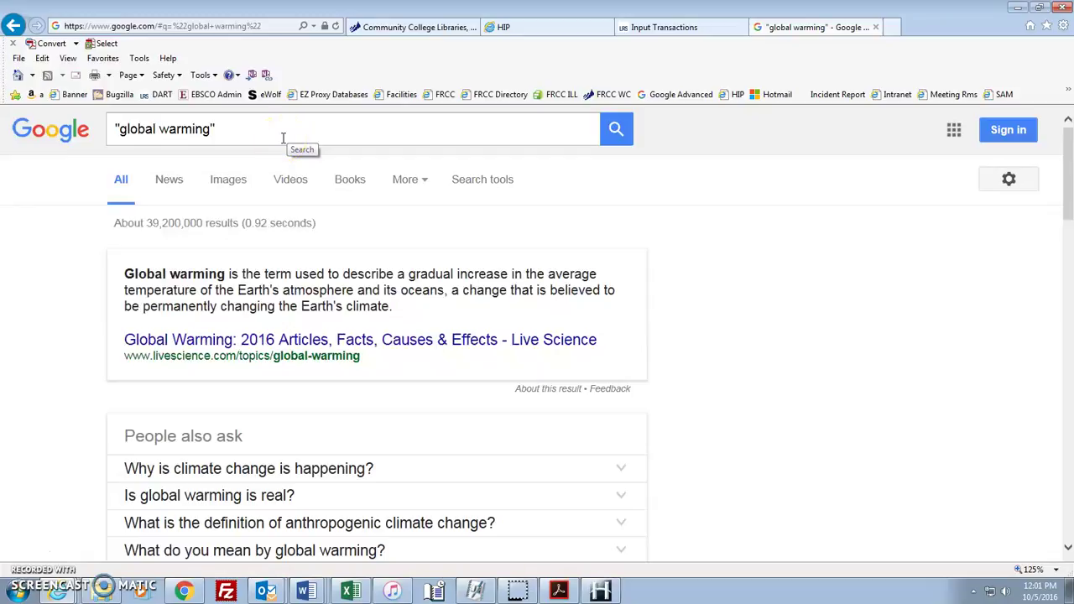
pyautogui.click(267, 136)
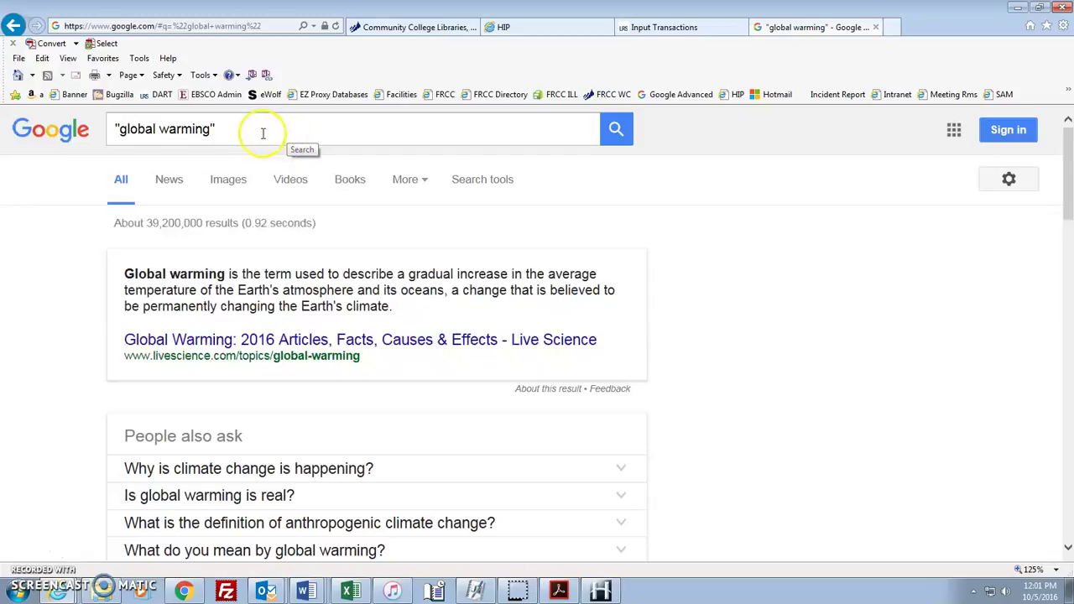
# Prefix the query with allintitle: and run allintitle:"global warming"
pyautogui.click(115, 128)
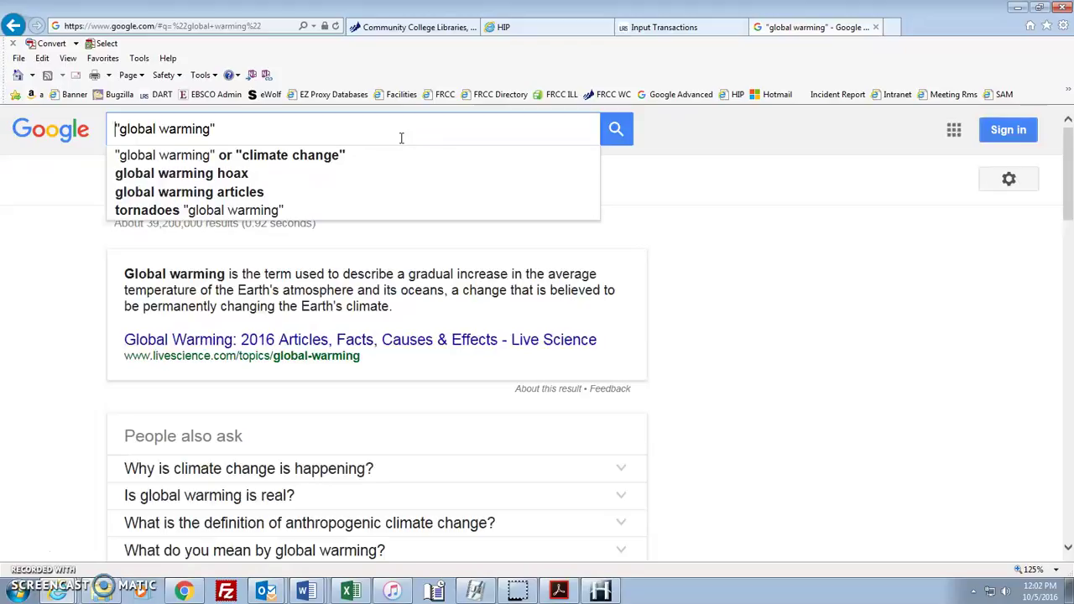
pyautogui.write('all')
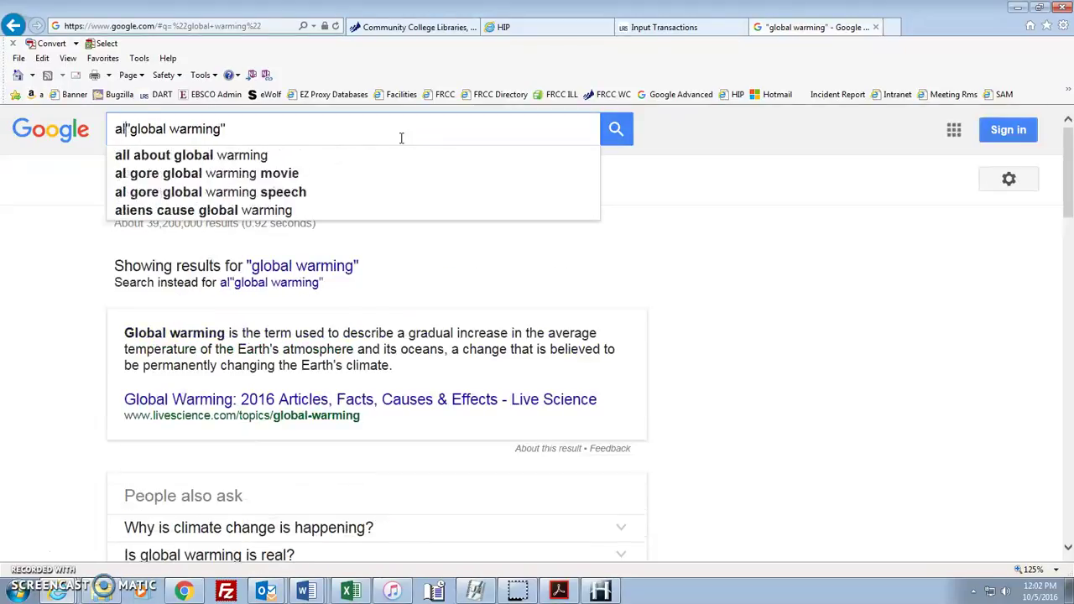
pyautogui.write('in')
pyautogui.write('title')
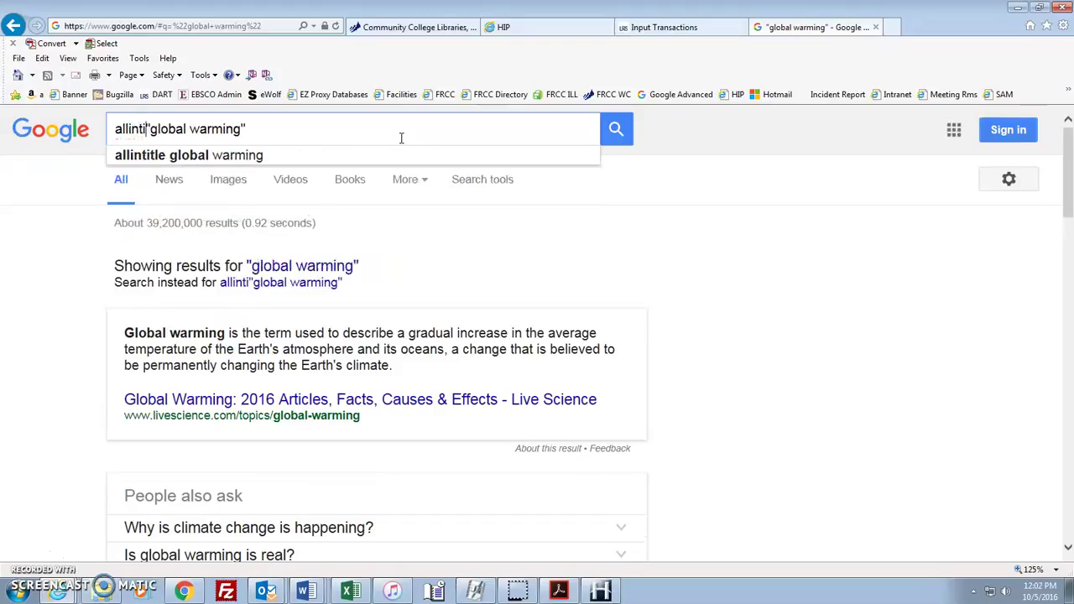
pyautogui.write(':')
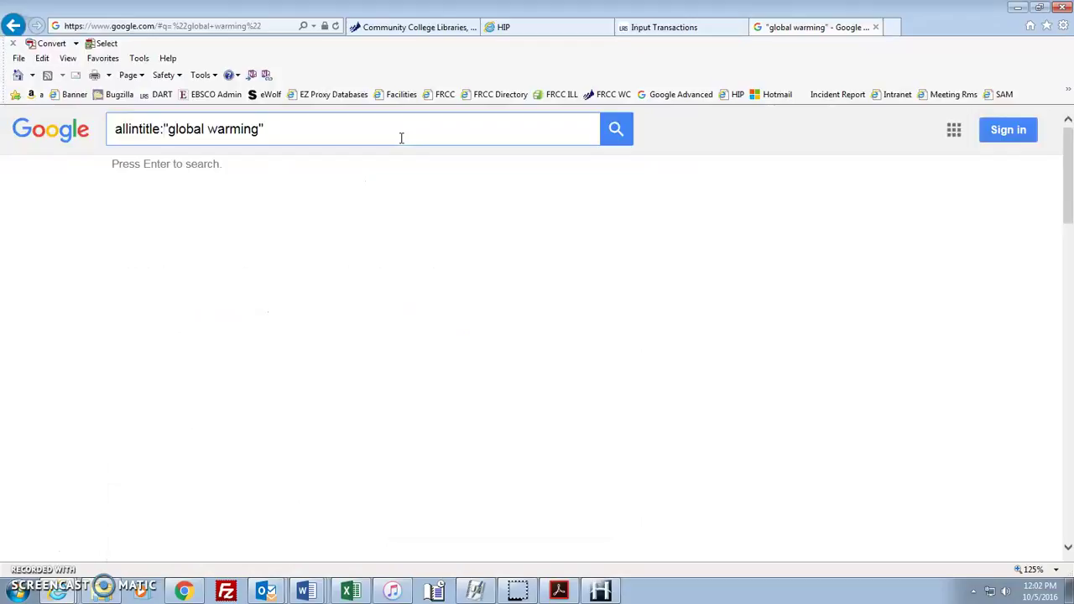
pyautogui.press('Return')
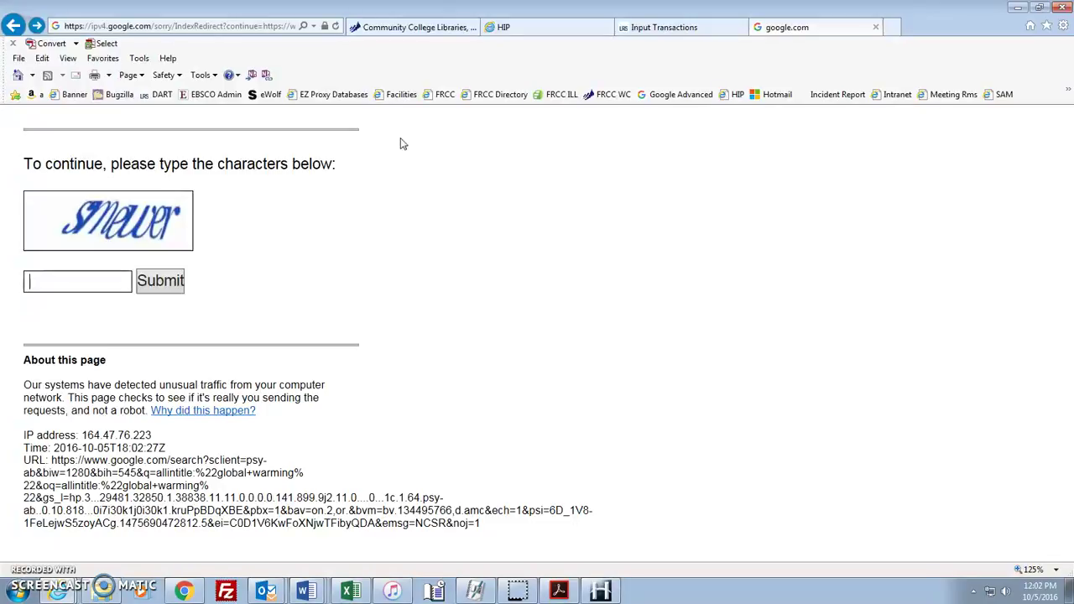
# Submit the verification characters to reach about 456,000 allintitle:"global warming" results
pyautogui.write('smewer')
pyautogui.click(169, 286)
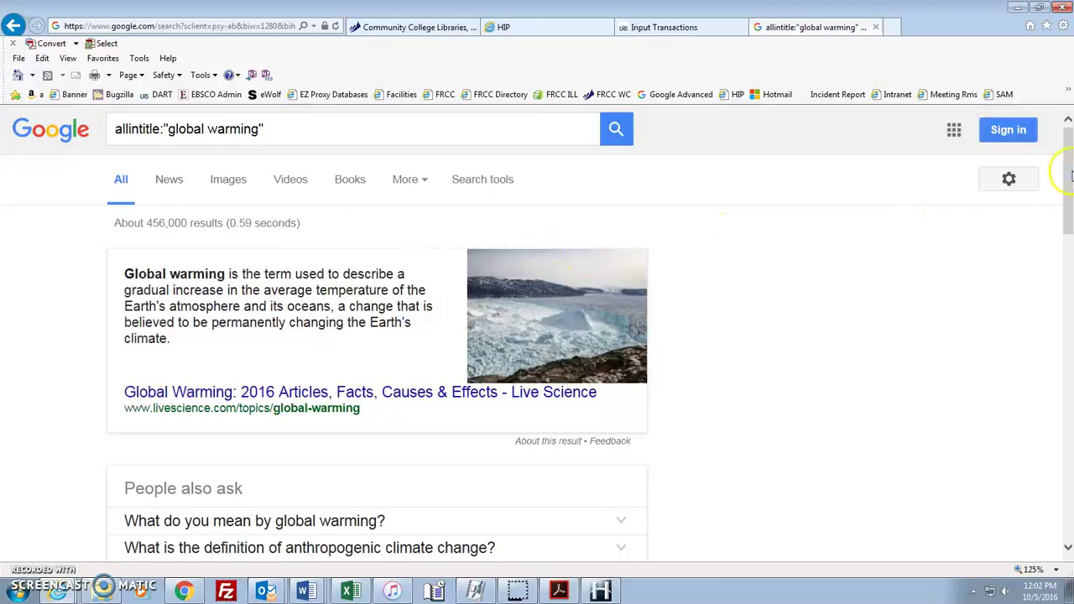
# Append site:.gov to the title query, narrowing results to about 3,650 government pages
pyautogui.moveTo(1067, 172)
pyautogui.mouseDown()
pyautogui.moveTo(1069, 267)
pyautogui.moveTo(1069, 168)
pyautogui.mouseUp()
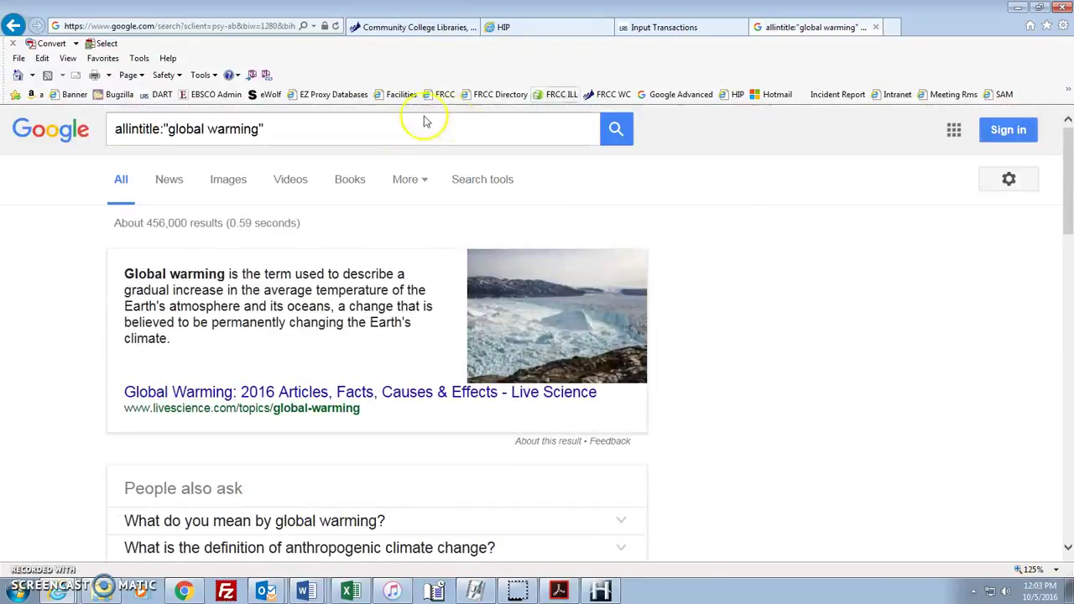
pyautogui.click(380, 131)
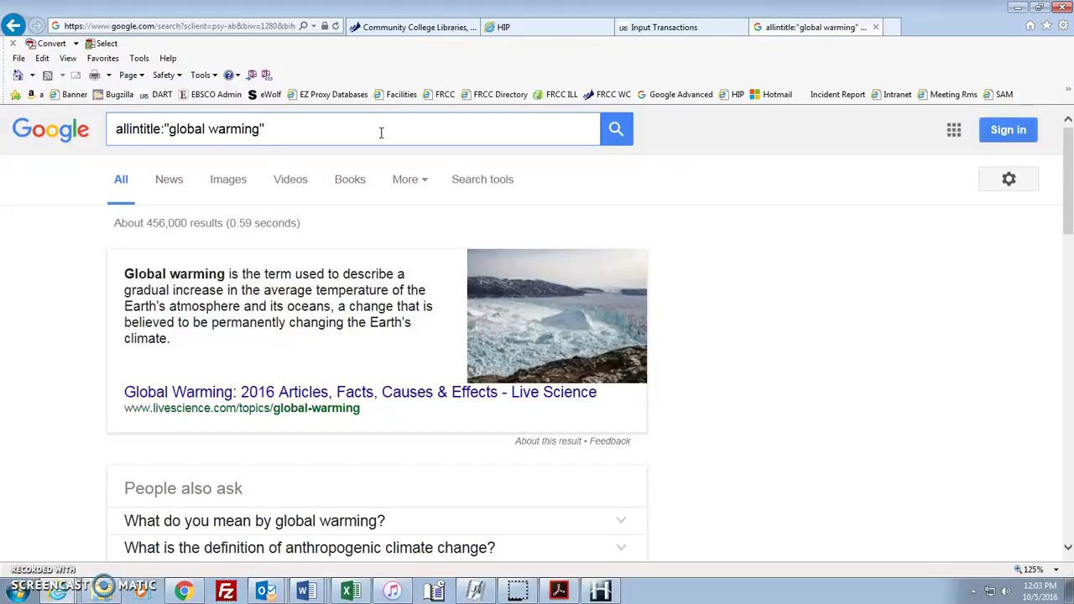
pyautogui.write('site:.gov')
pyautogui.press('Return')
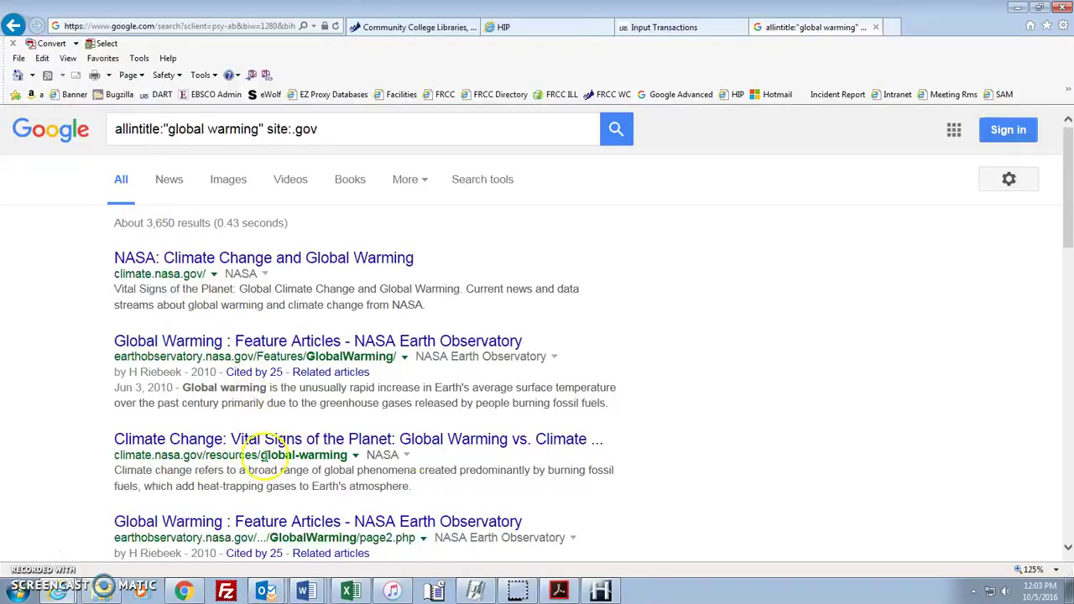
pyautogui.moveTo(1068, 227); pyautogui.dragTo(1068, 134)
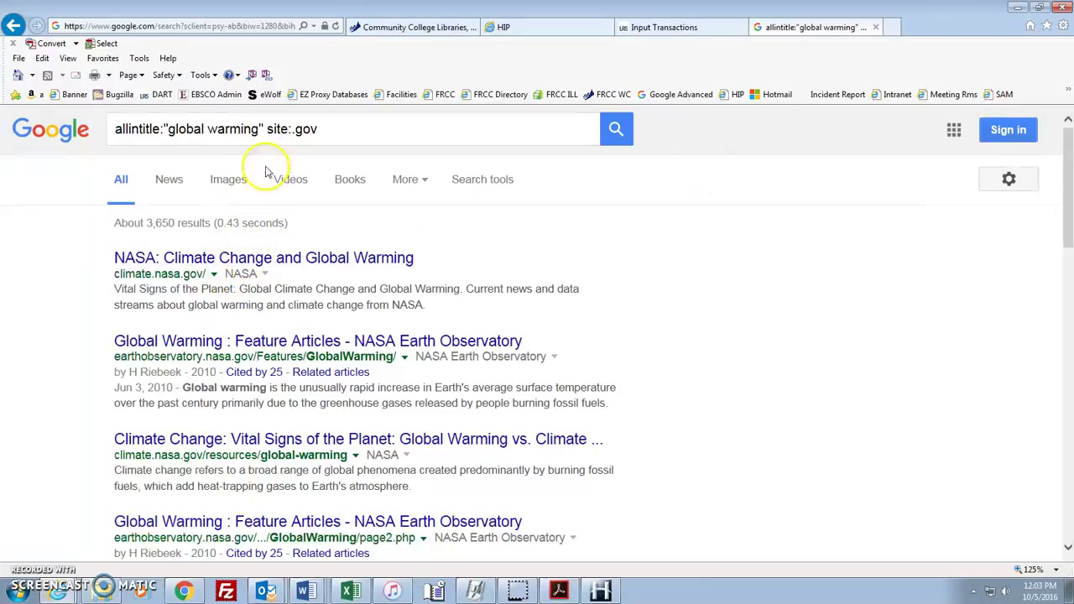
# Insert OR "climate change" before site:.gov and rerun, giving about 44,300 results
pyautogui.click(267, 129)
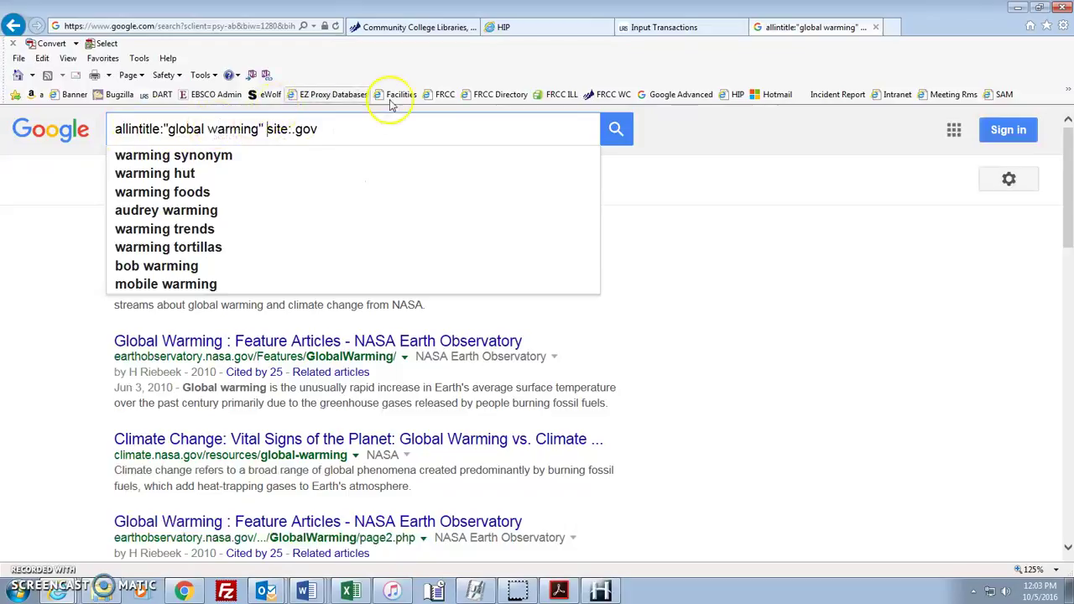
pyautogui.write('OR ')
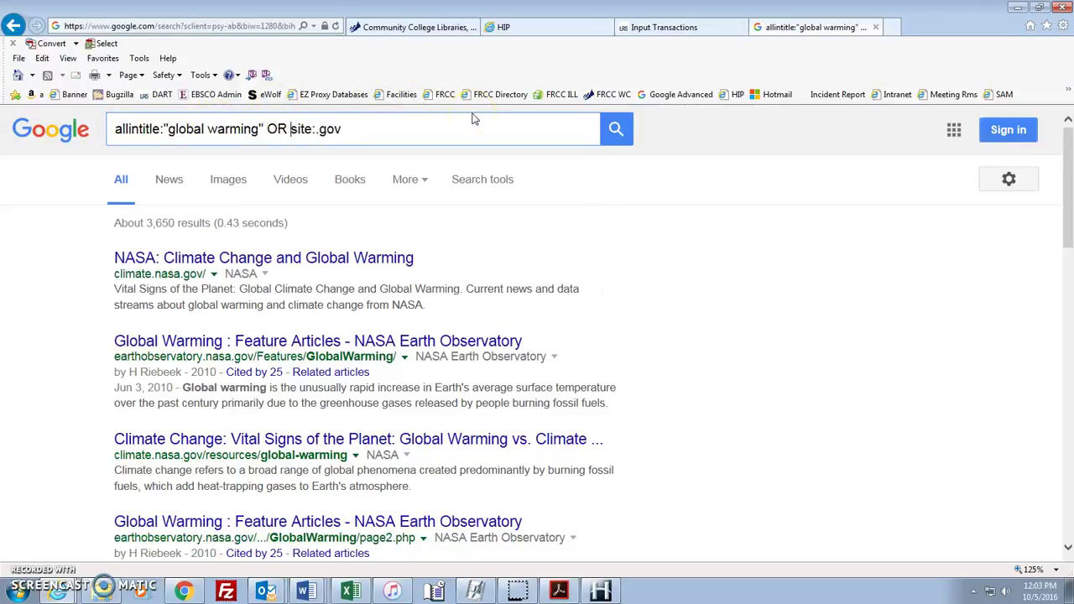
pyautogui.write('"clima')
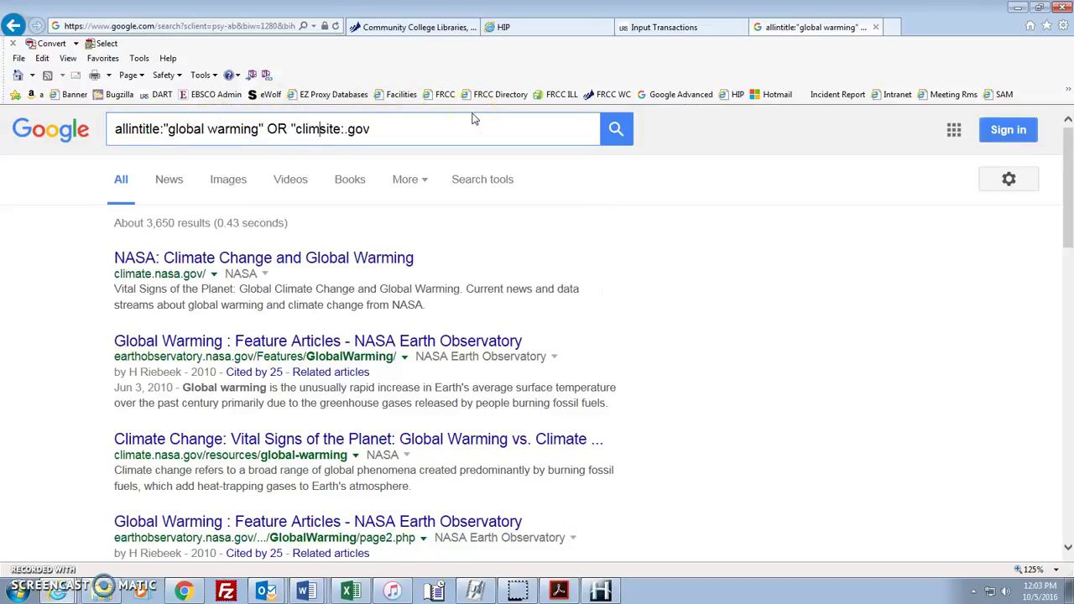
pyautogui.write('te change"')
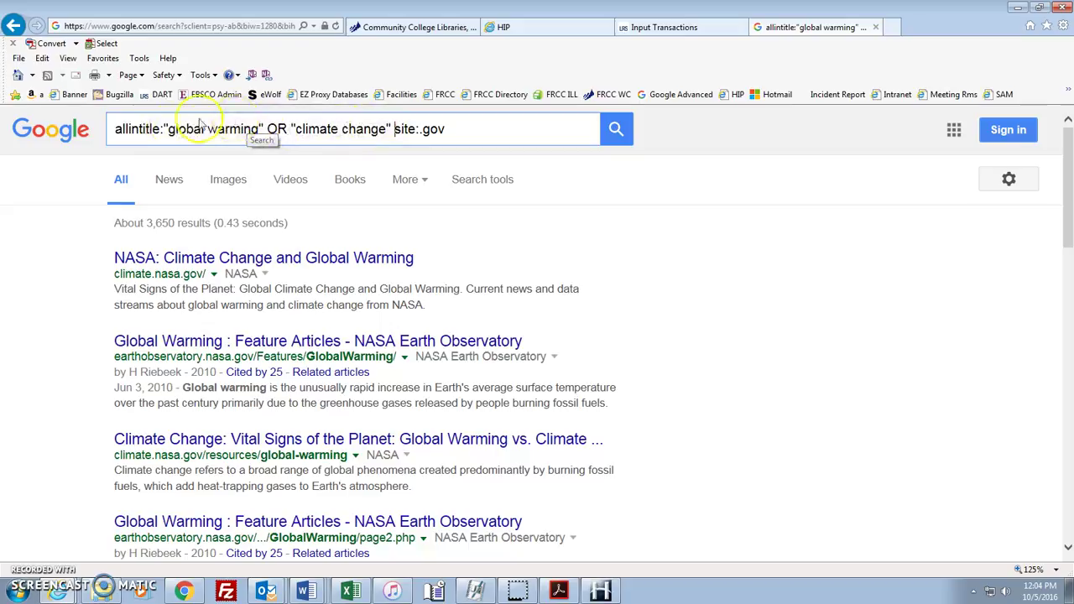
pyautogui.click(446, 128)
pyautogui.press('Return')
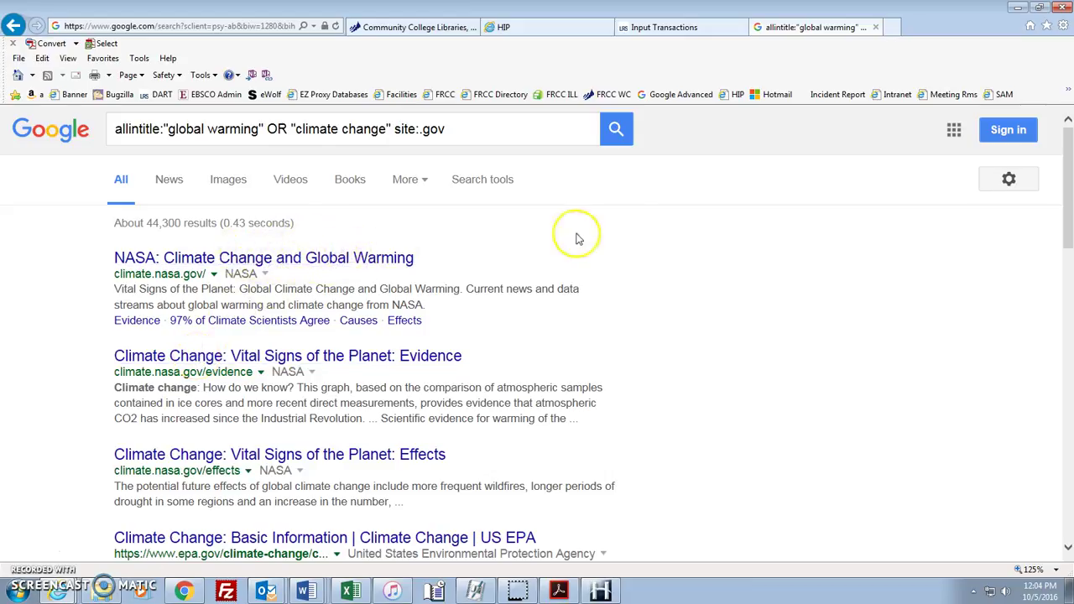
pyautogui.moveTo(1070, 197)
pyautogui.mouseDown()
pyautogui.moveTo(1070, 369)
pyautogui.moveTo(1069, 193)
pyautogui.mouseUp()
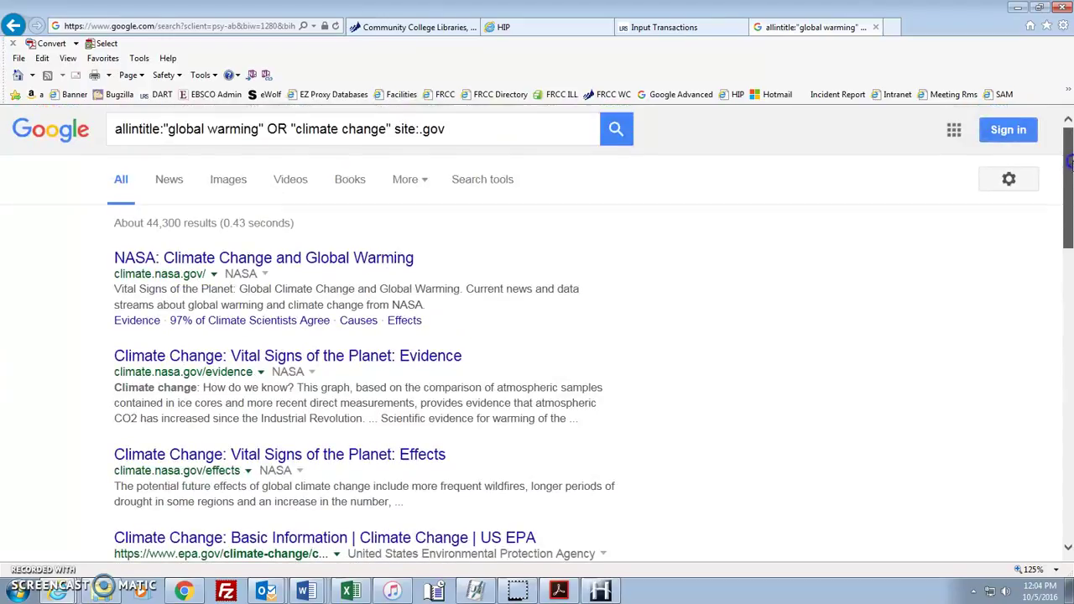
# Add filetype:pdf to the query, narrowing results to about 9,790 government PDFs
pyautogui.click(479, 131)
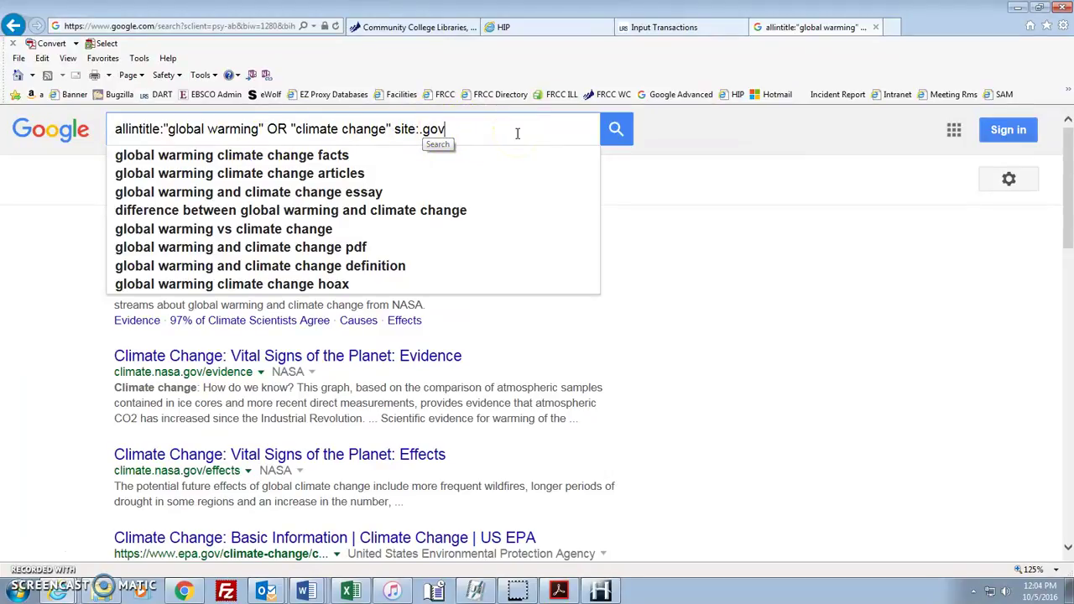
pyautogui.press('Return')
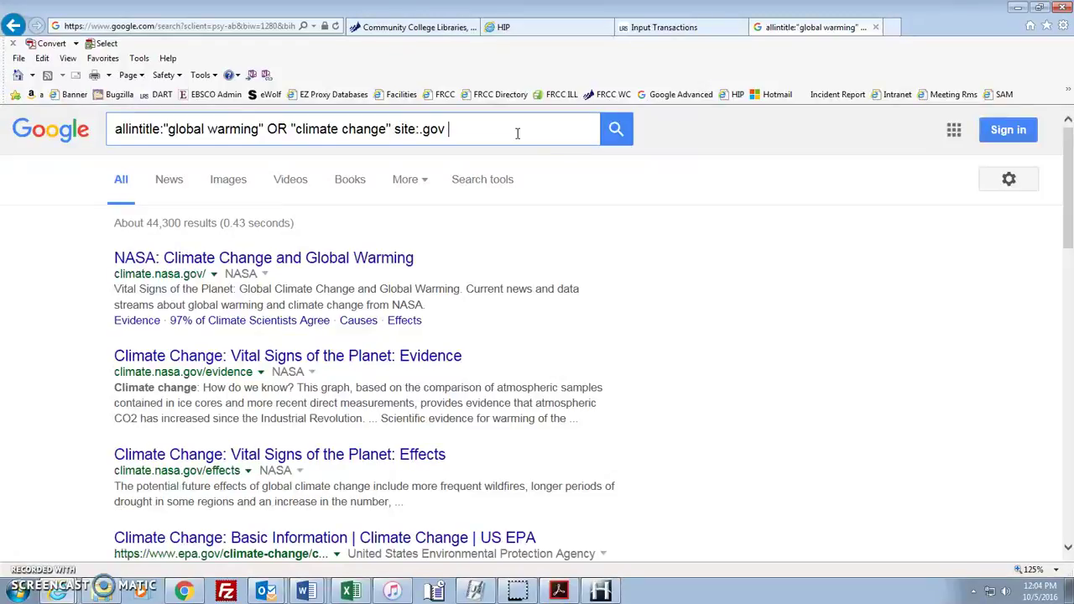
pyautogui.write('type:pdf')
pyautogui.press('Return')
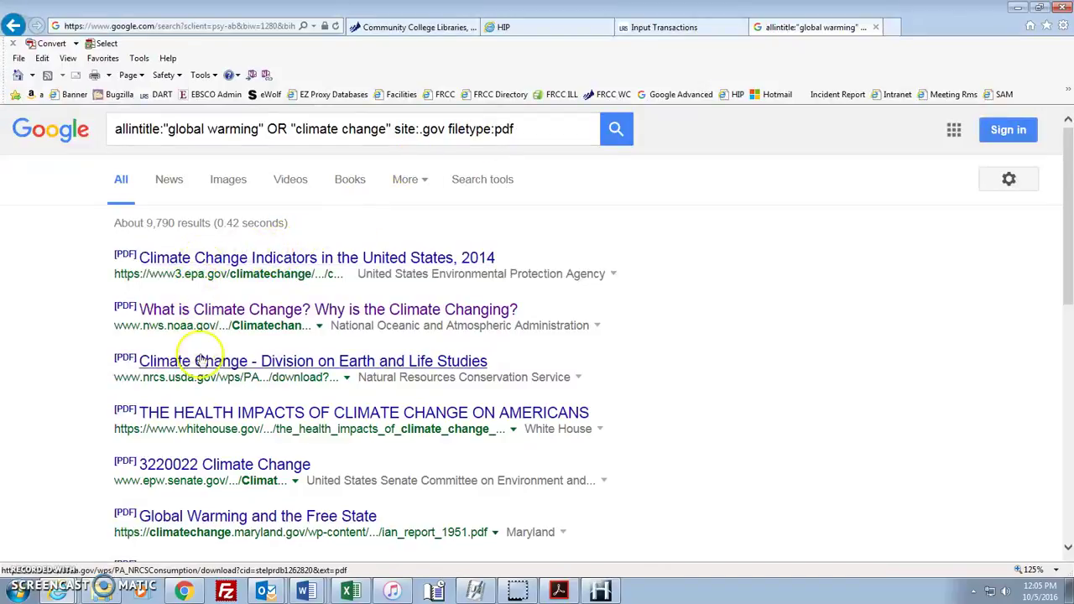
pyautogui.moveTo(1069, 243)
pyautogui.mouseDown()
pyautogui.moveTo(1070, 365)
pyautogui.moveTo(1071, 248)
pyautogui.mouseUp()
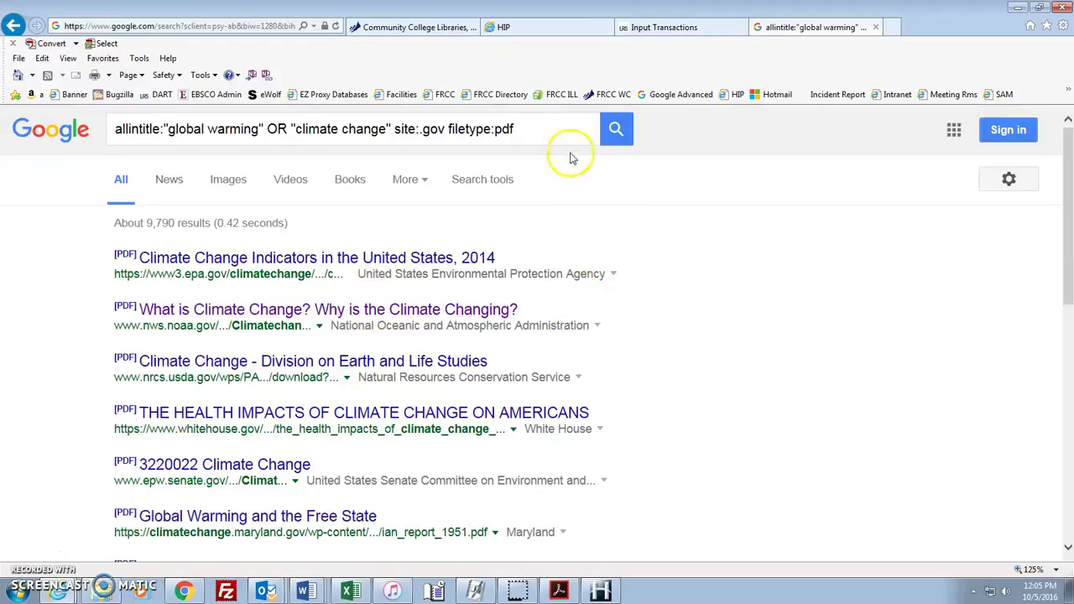
pyautogui.click(555, 128)
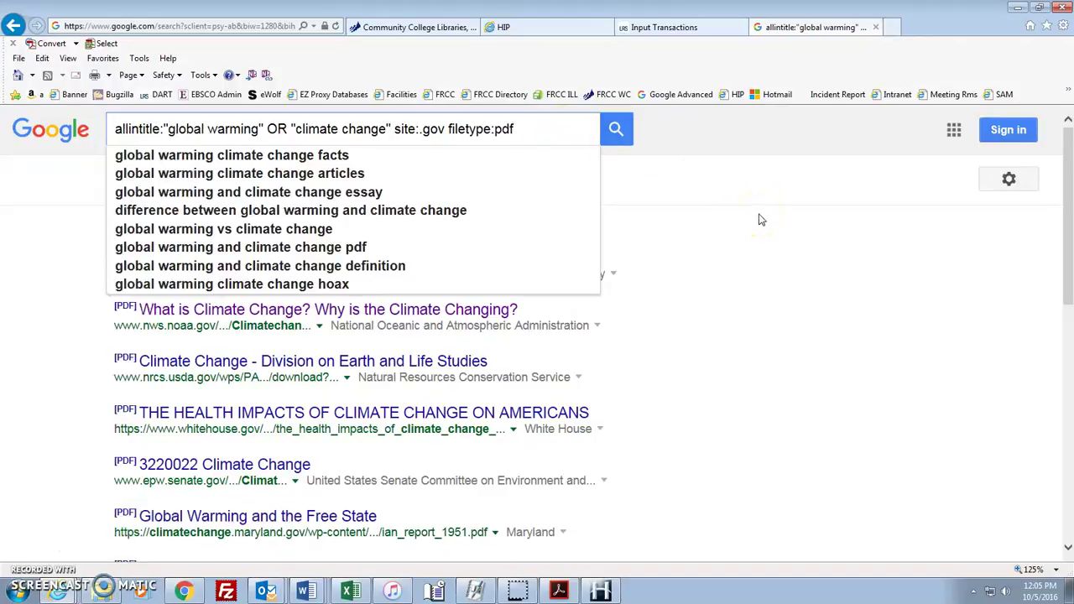
# Switch the filter to filetype:ppt (about 103 results), then erase the file-type term
pyautogui.press('BackSpace')
pyautogui.press('BackSpace')
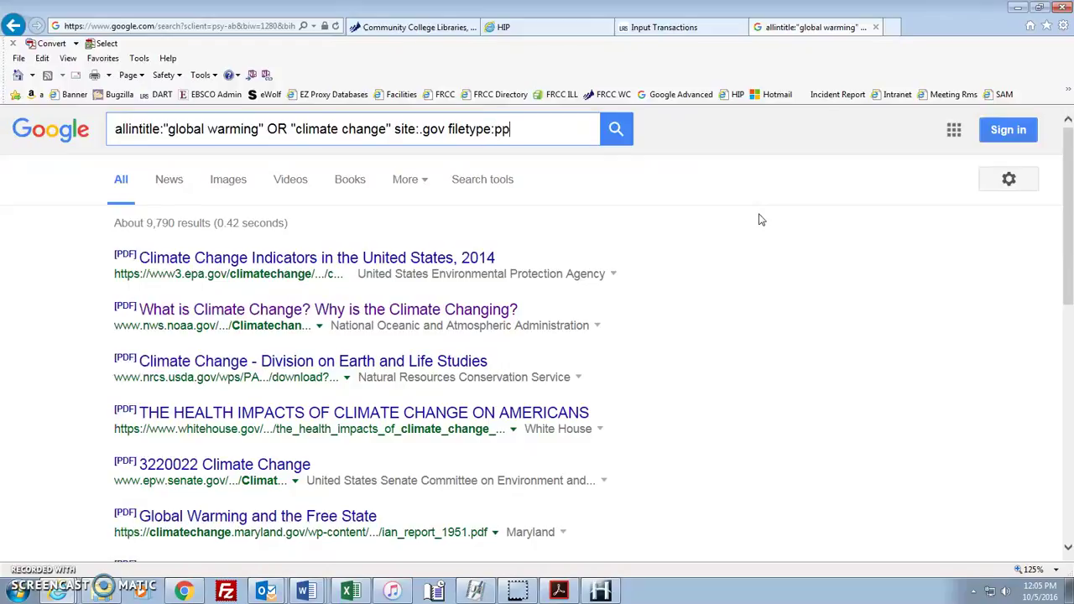
pyautogui.write('ppt')
pyautogui.press('Return')
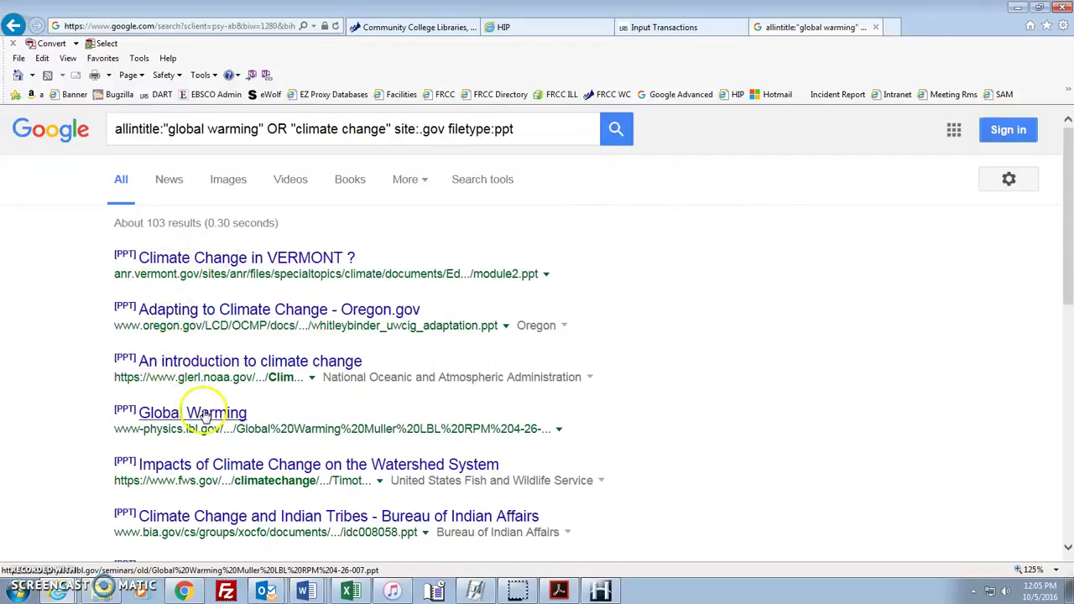
pyautogui.moveTo(1067, 209)
pyautogui.mouseDown()
pyautogui.moveTo(1069, 318)
pyautogui.moveTo(1069, 210)
pyautogui.mouseUp()
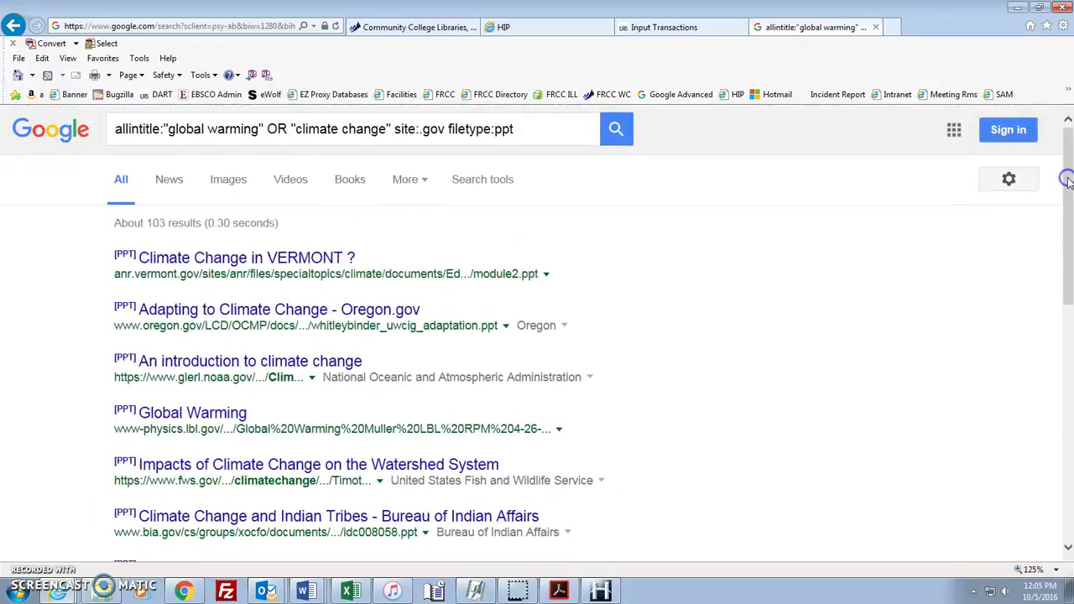
pyautogui.click(533, 130)
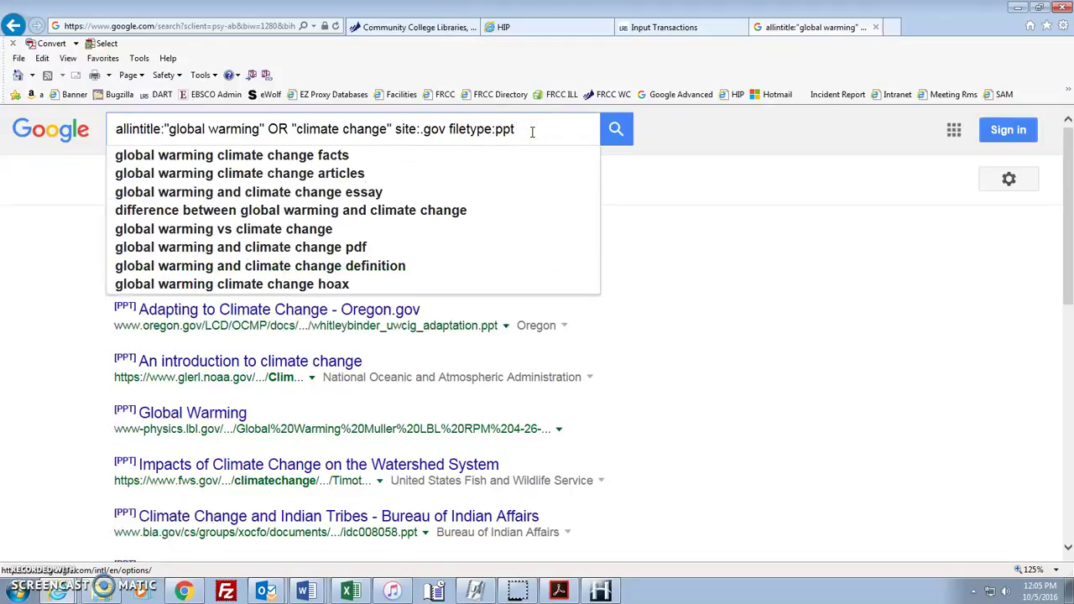
pyautogui.press('BackSpace')
pyautogui.press('BackSpace')
pyautogui.press('BackSpace')
pyautogui.press('BackSpace')
pyautogui.press('BackSpace')
pyautogui.press('BackSpace')
pyautogui.press('BackSpace')
pyautogui.press('BackSpace')
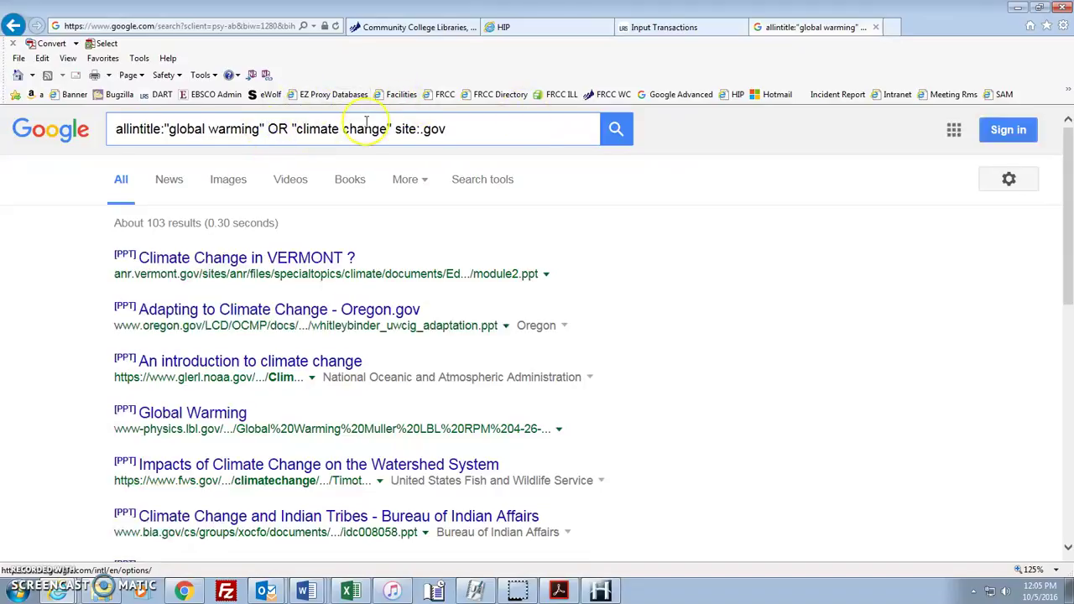
# Remove OR so titles must contain both "global warming" and "climate change", and search
pyautogui.press('Delete')
pyautogui.press('Delete')
pyautogui.press('Delete')
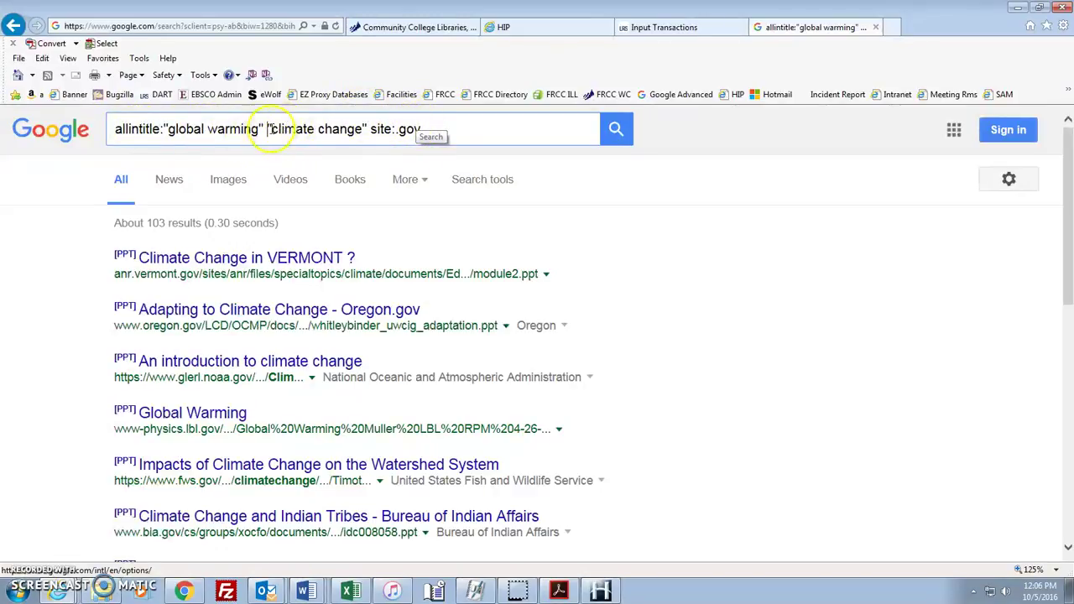
pyautogui.click(265, 131)
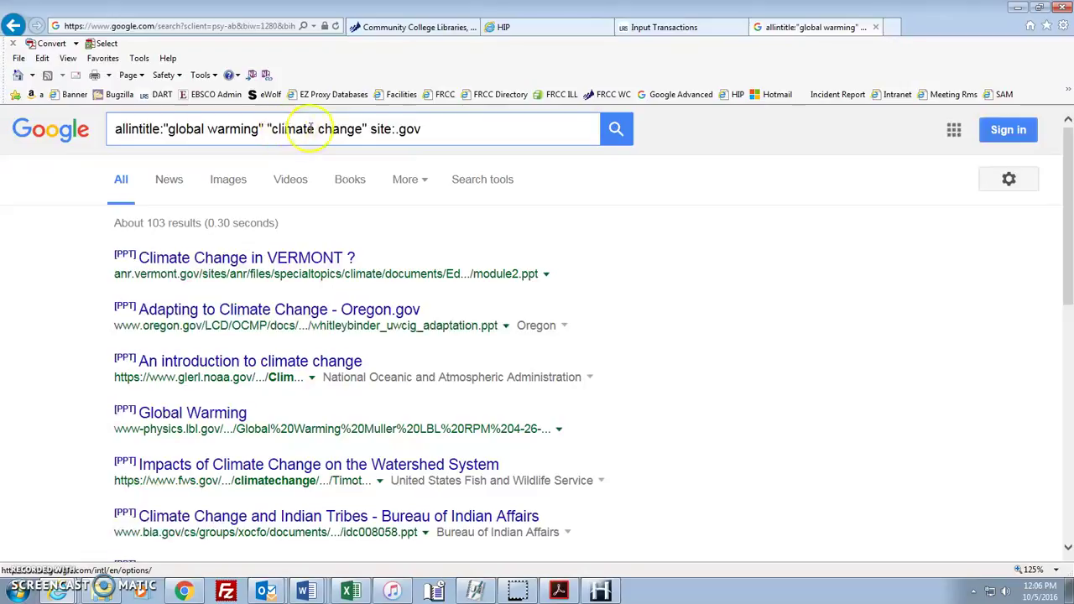
pyautogui.click(617, 134)
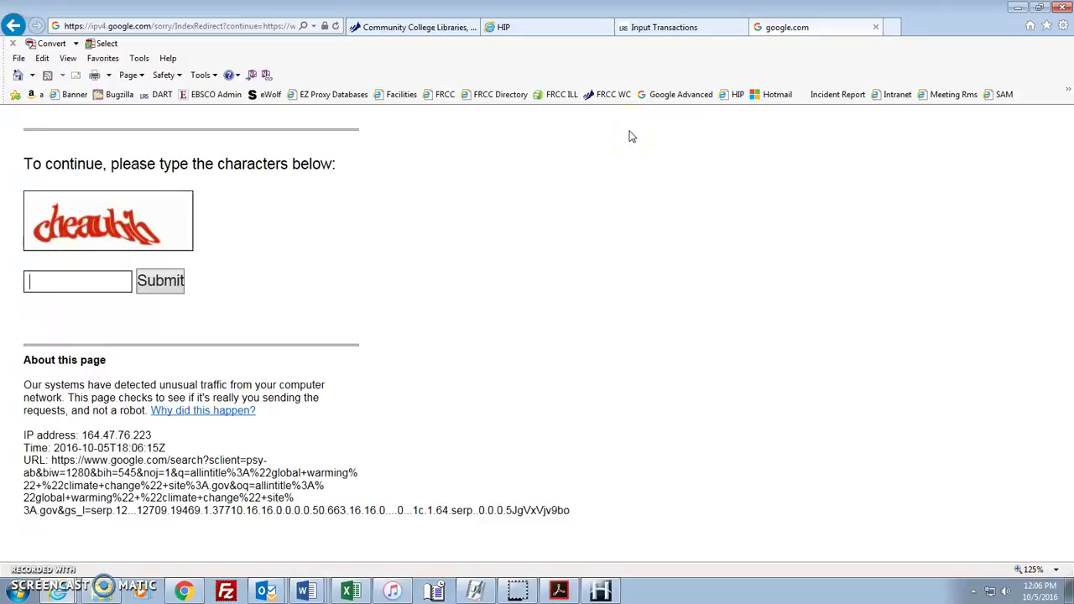
# Submit the verification characters to show about 141 .gov results with both phrases
pyautogui.write('cheaubib')
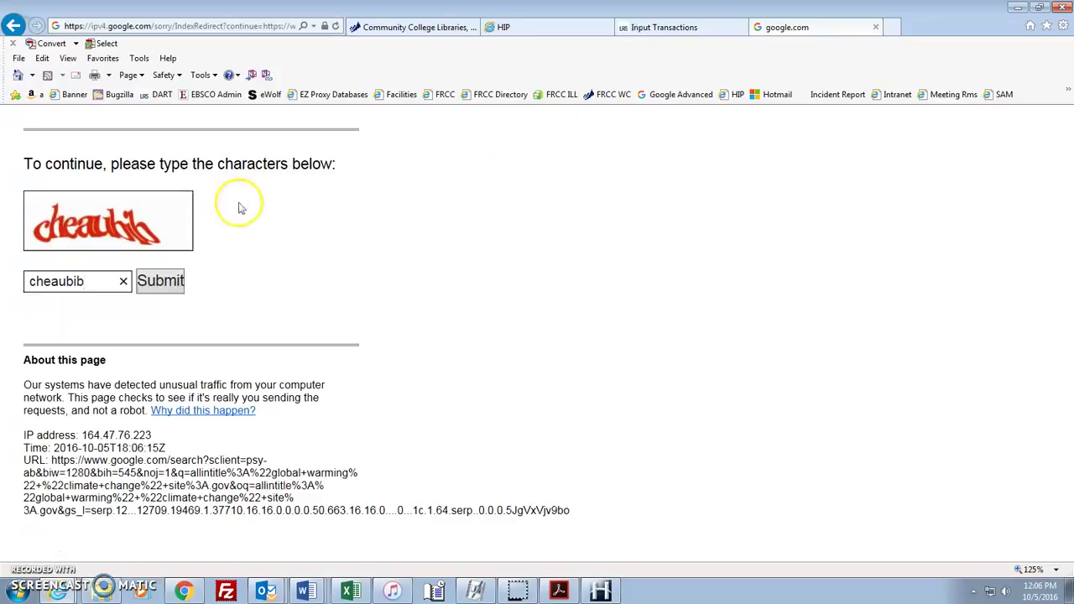
pyautogui.click(170, 284)
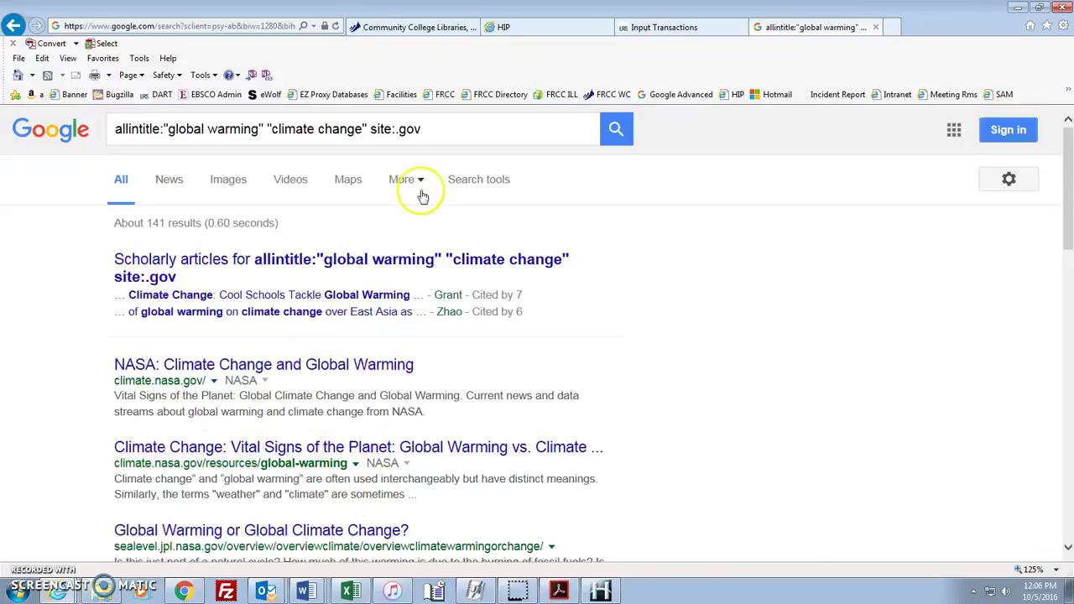
# Replace the phrases with "tell tale heart" site:.edu and run the allintitle search
pyautogui.click(427, 128)
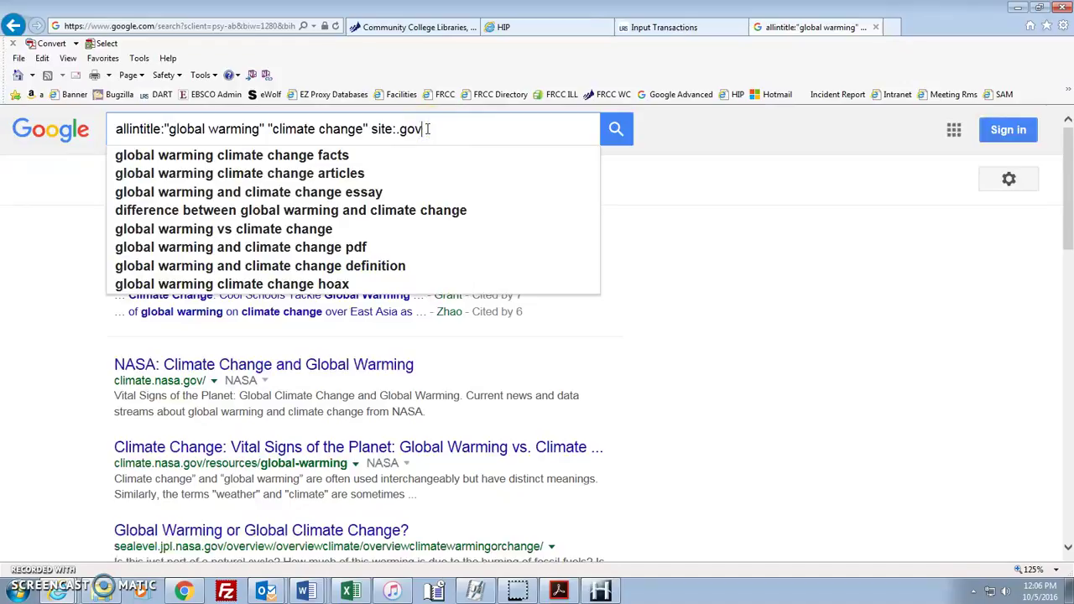
pyautogui.press('BackSpace')
pyautogui.press('BackSpace')
pyautogui.press('BackSpace')
pyautogui.press('BackSpace')
pyautogui.press('BackSpace')
pyautogui.press('BackSpace')
pyautogui.press('BackSpace')
pyautogui.press('BackSpace')
pyautogui.press('BackSpace')
pyautogui.press('BackSpace')
pyautogui.press('BackSpace')
pyautogui.press('BackSpace')
pyautogui.press('BackSpace')
pyautogui.press('BackSpace')
pyautogui.press('BackSpace')
pyautogui.press('BackSpace')
pyautogui.press('BackSpace')
pyautogui.press('BackSpace')
pyautogui.press('BackSpace')
pyautogui.press('BackSpace')
pyautogui.press('BackSpace')
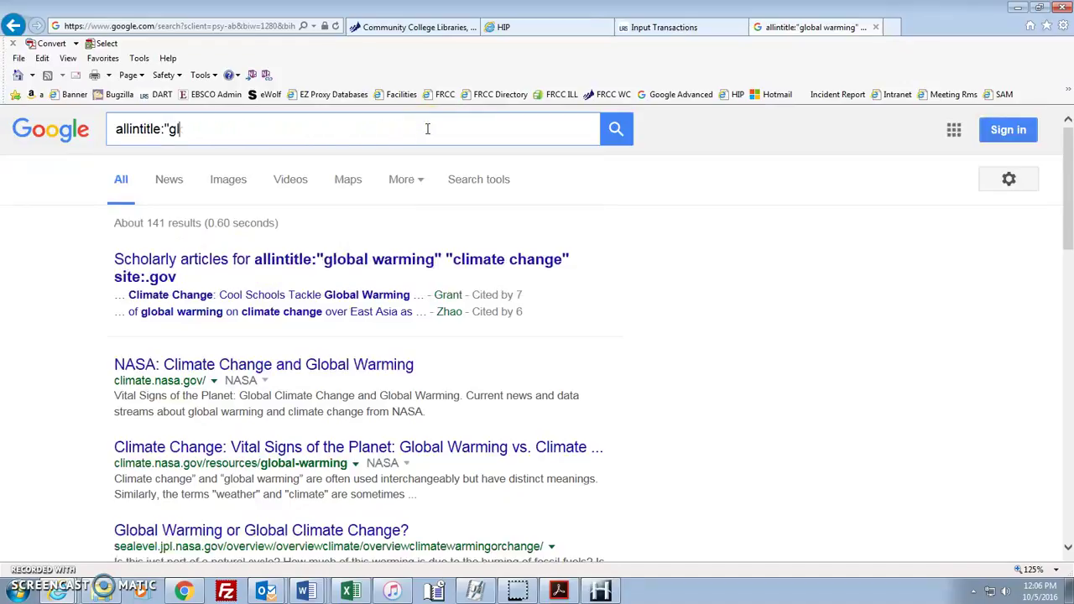
pyautogui.press('BackSpace')
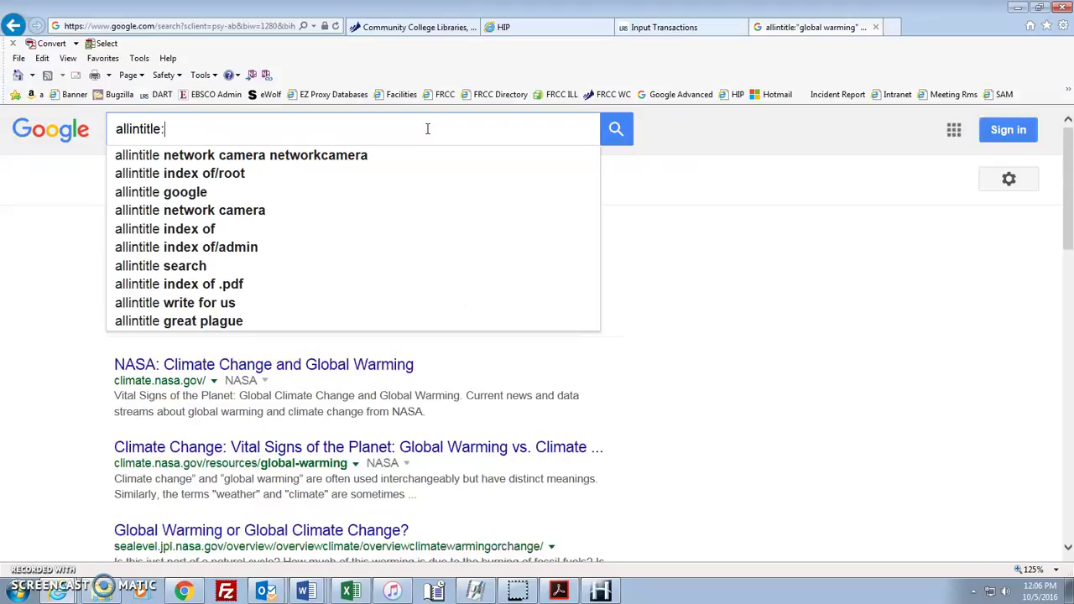
pyautogui.write('"')
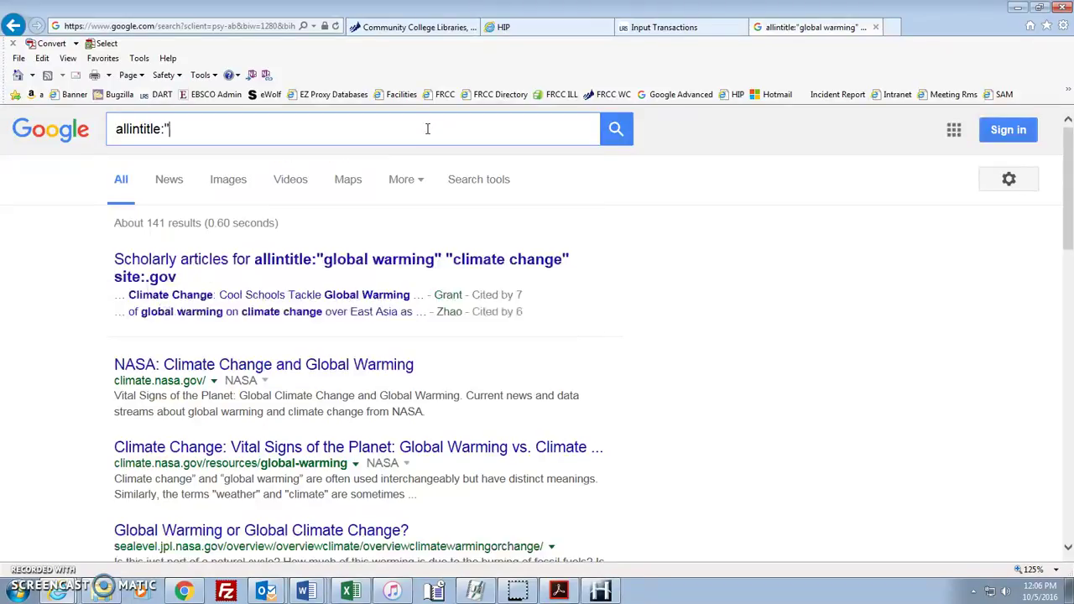
pyautogui.write('tell take')
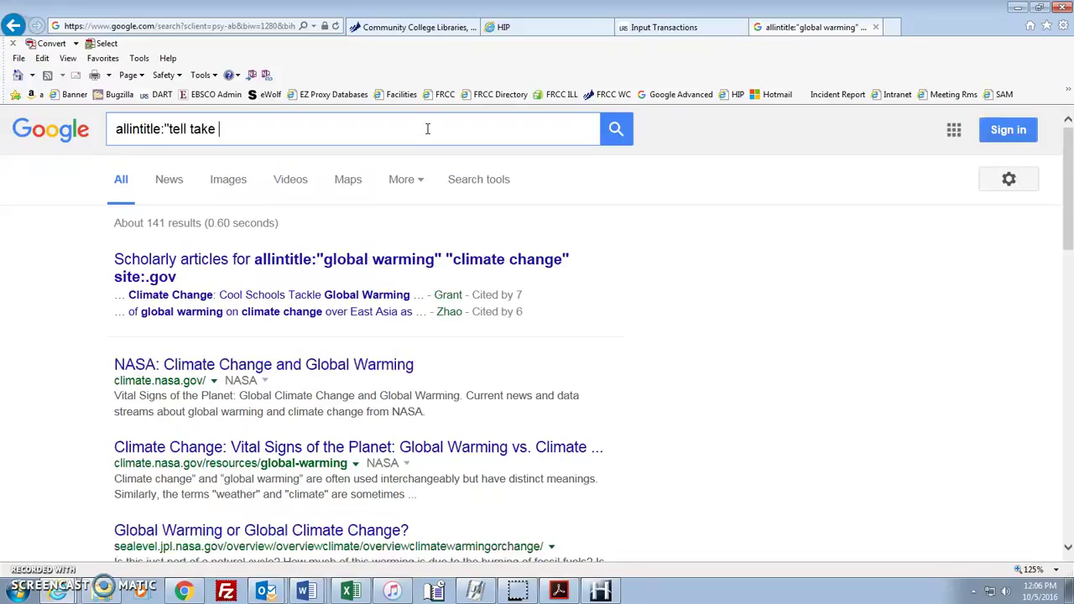
pyautogui.write(' heart" site:.e')
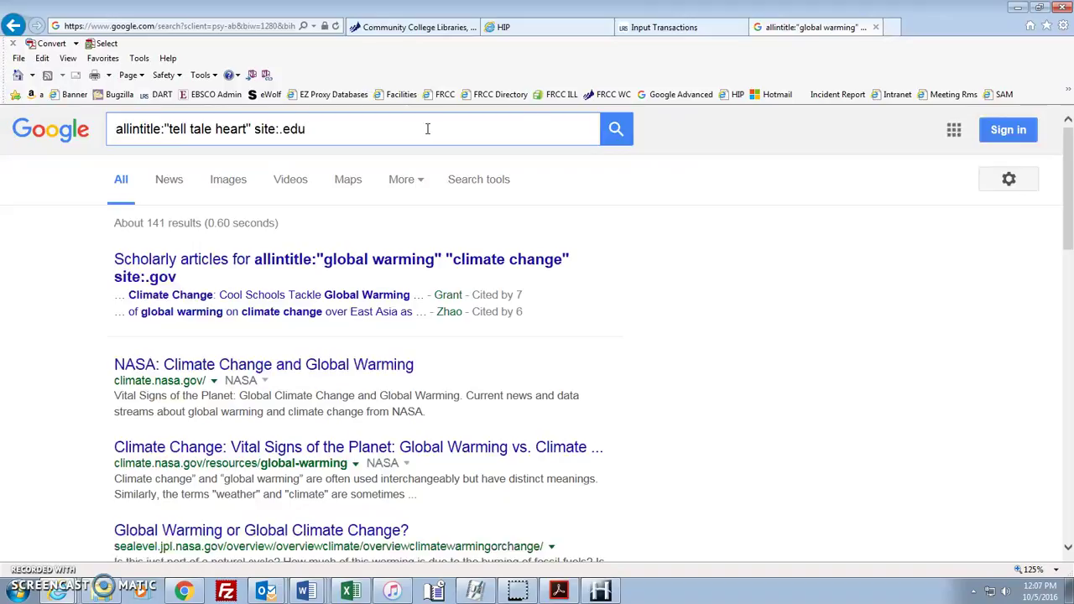
pyautogui.write('du')
pyautogui.press('Return')
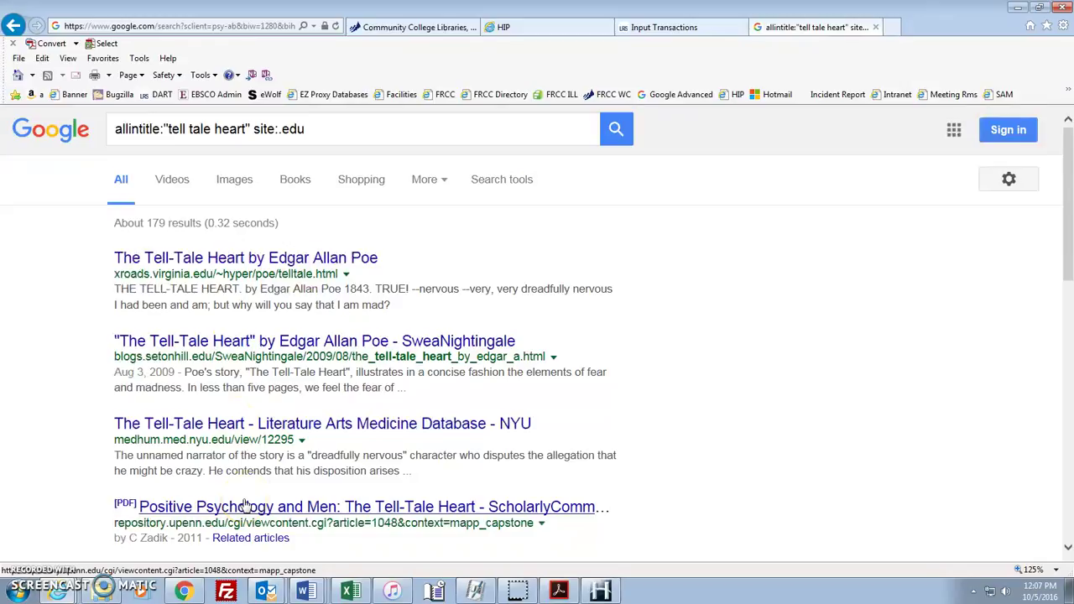
# Restrict the results to PDFs with filetype:pdf, yielding about 51 .edu results
pyautogui.click(345, 132)
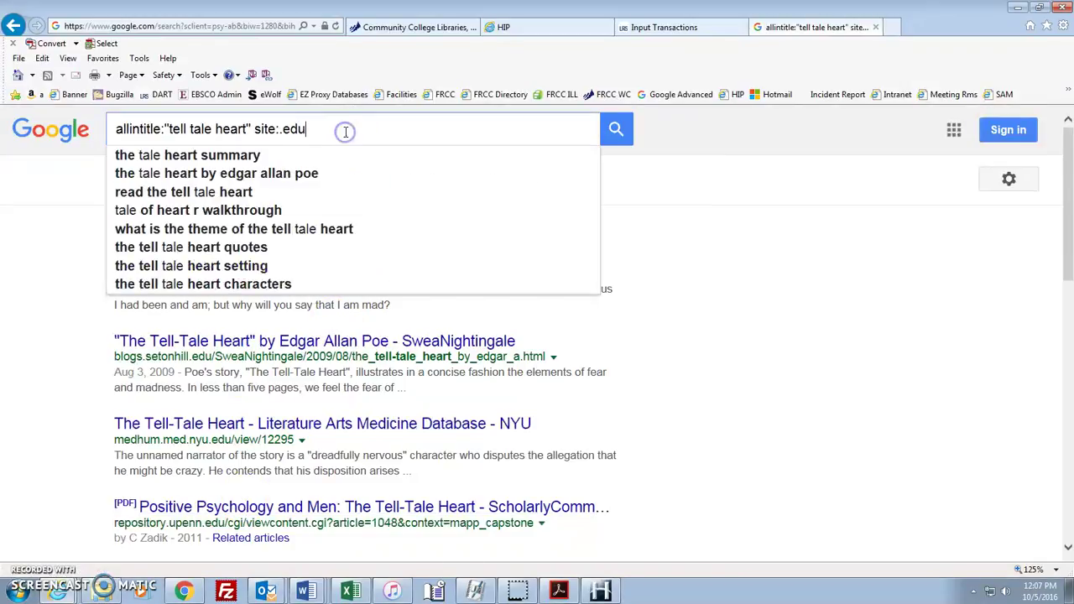
pyautogui.press('Escape')
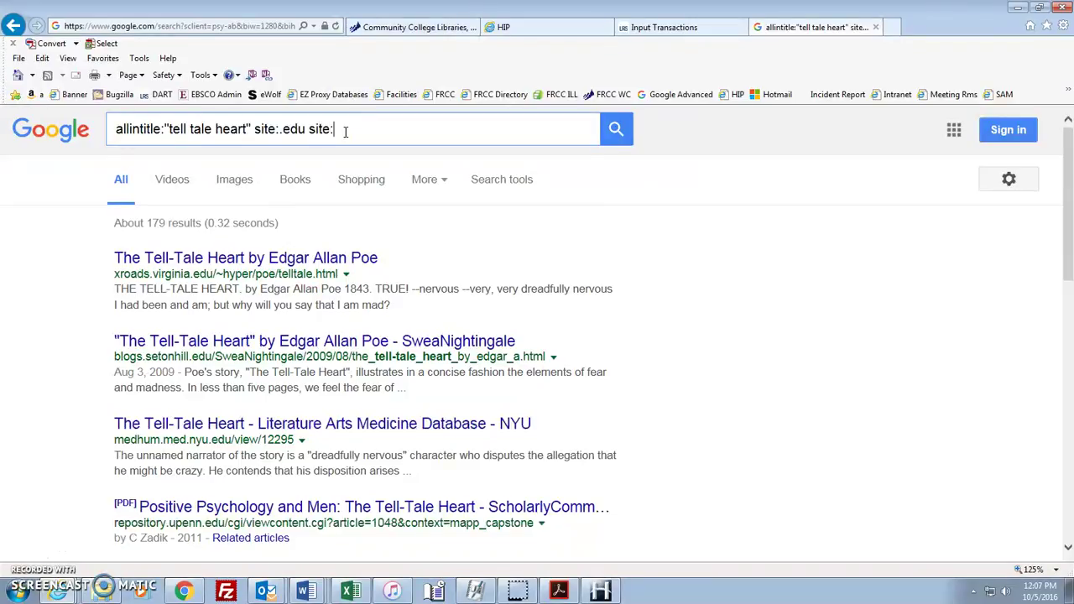
pyautogui.press('Return')
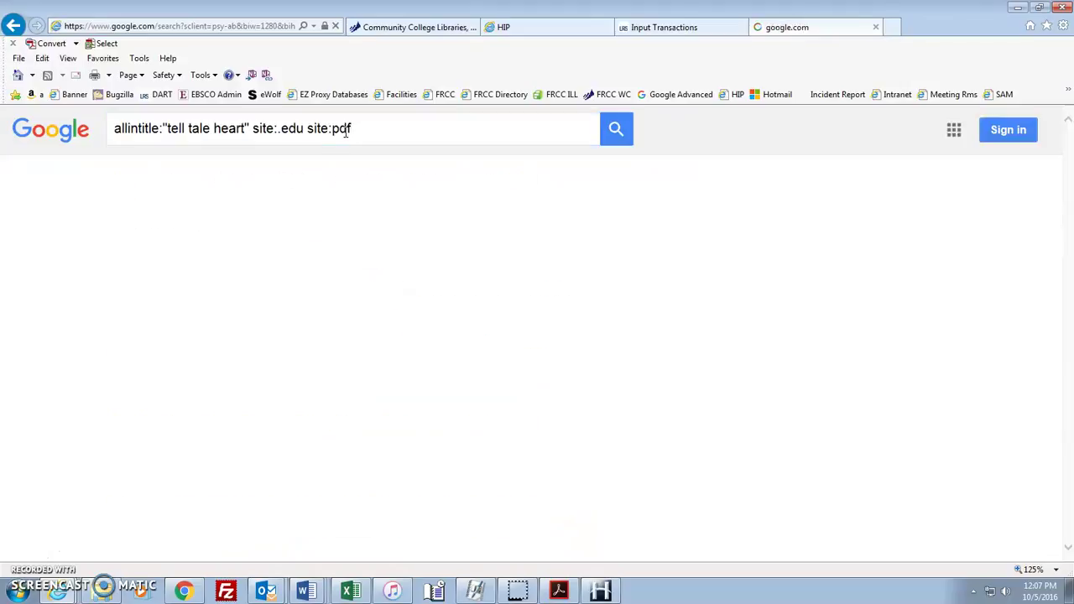
pyautogui.click(361, 131)
pyautogui.click(302, 127)
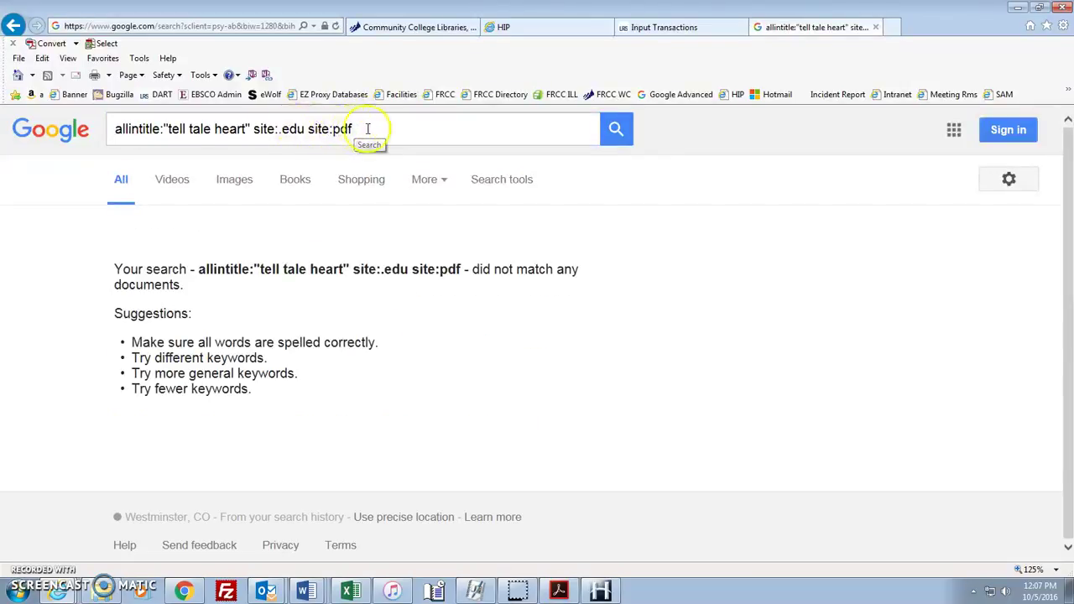
pyautogui.click(309, 129)
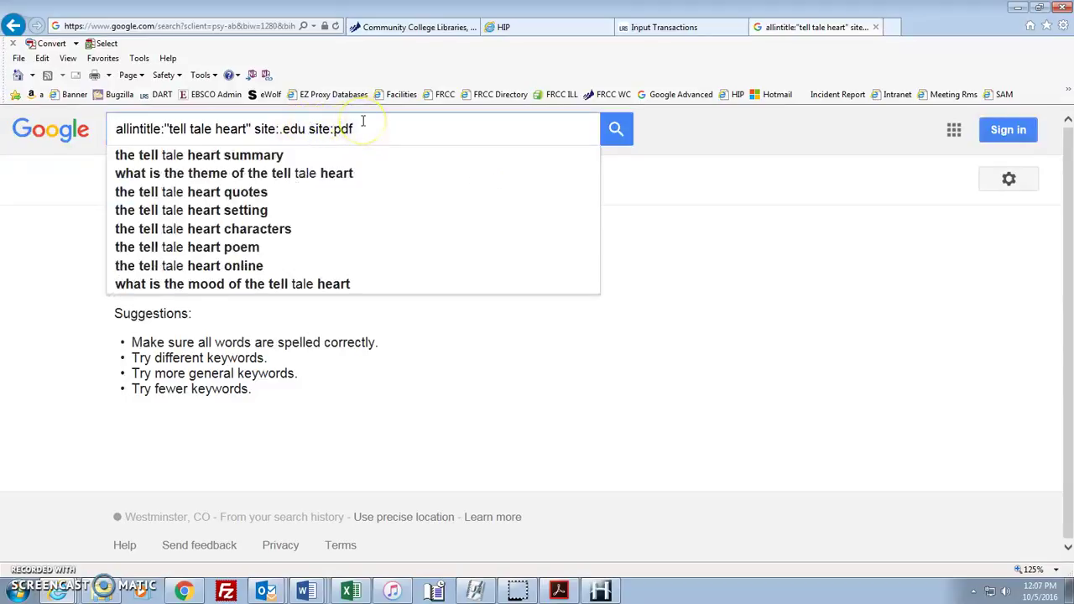
pyautogui.press('Delete')
pyautogui.press('Delete')
pyautogui.press('Delete')
pyautogui.press('Delete')
pyautogui.write('filetype')
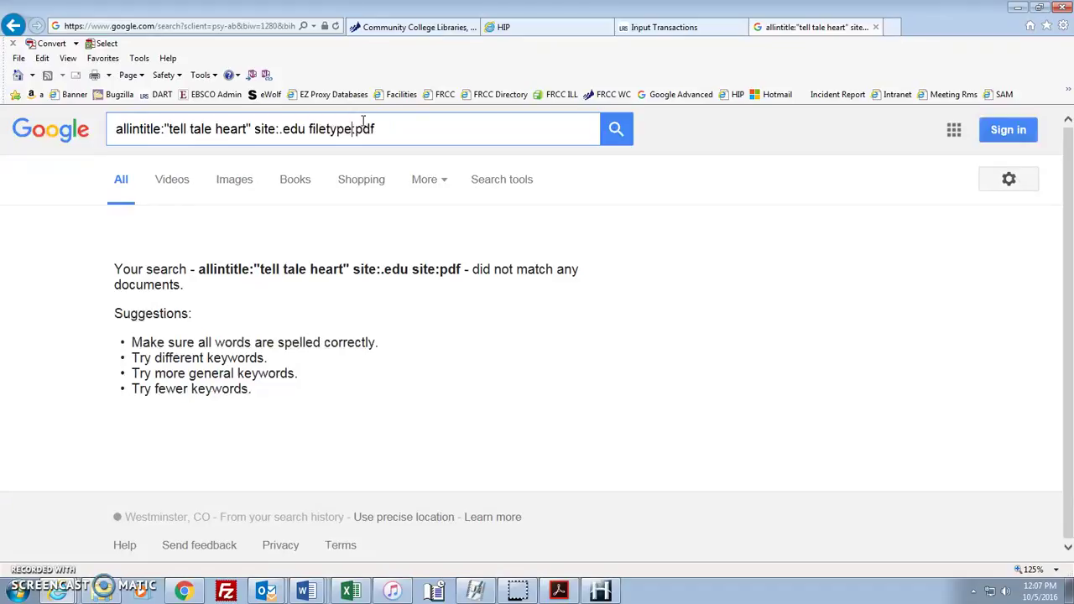
pyautogui.press('Return')
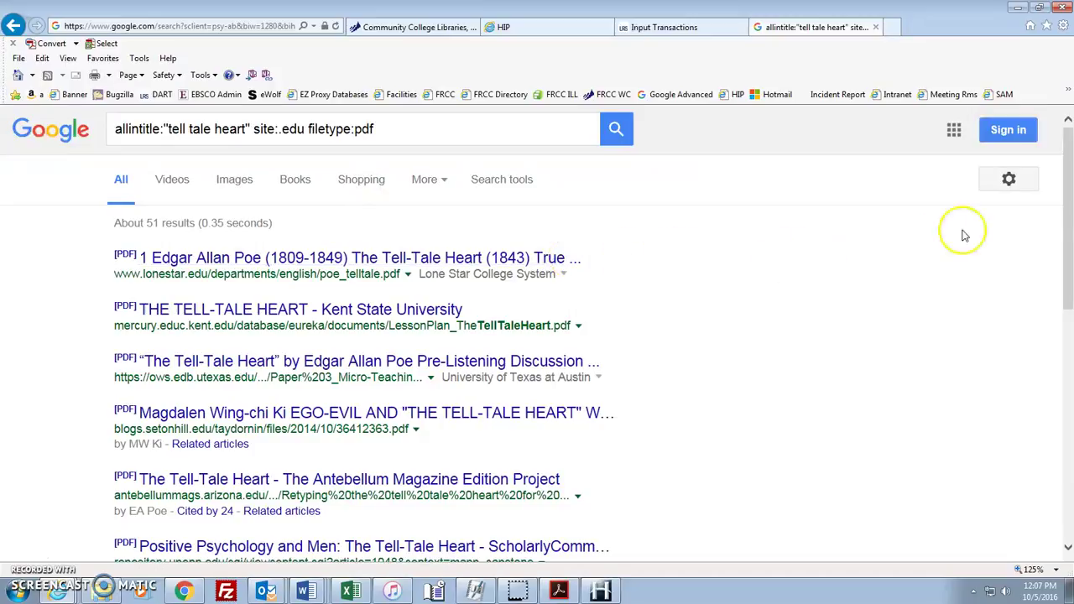
pyautogui.moveTo(1070, 191)
pyautogui.mouseDown()
pyautogui.moveTo(1070, 270)
pyautogui.moveTo(1069, 174)
pyautogui.mouseUp()
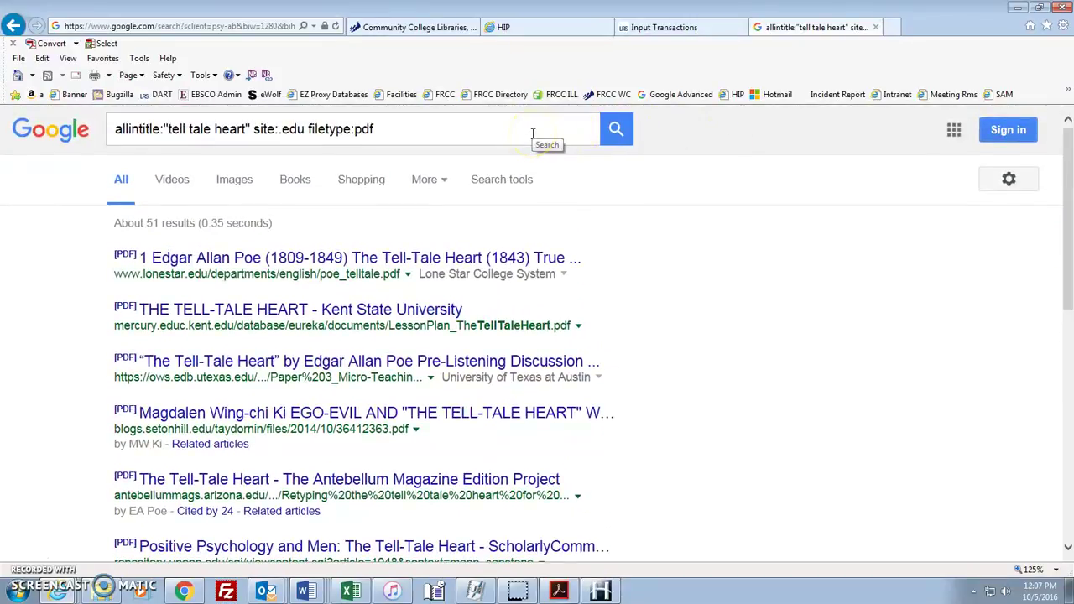
pyautogui.click(429, 127)
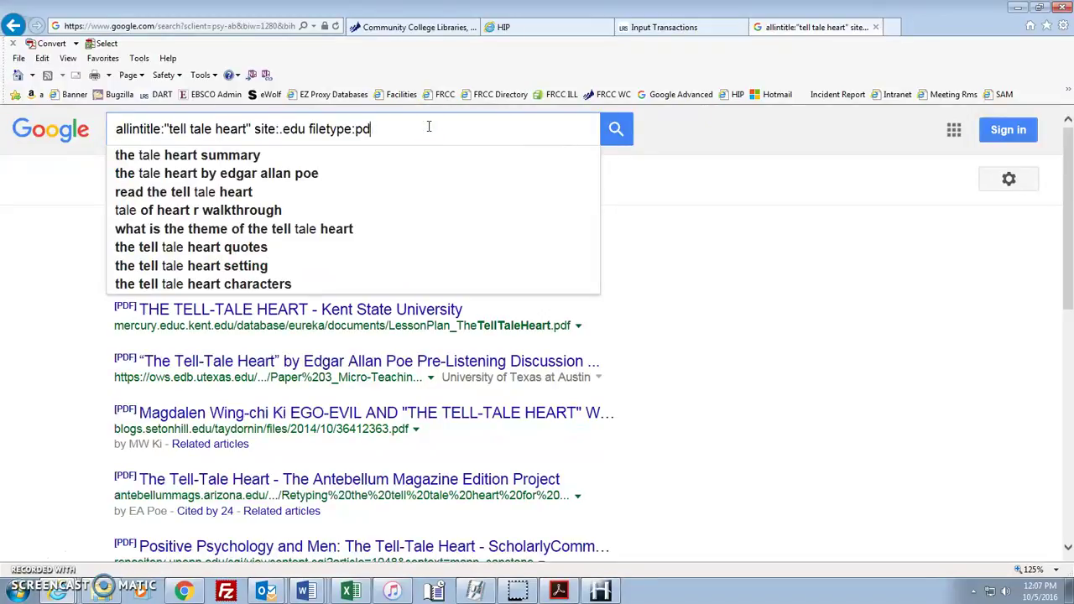
# Replace the old query with allintitle:"global warming" site:.org and run it
pyautogui.press('BackSpace')
pyautogui.press('BackSpace')
pyautogui.press('BackSpace')
pyautogui.press('BackSpace')
pyautogui.press('BackSpace')
pyautogui.press('BackSpace')
pyautogui.press('BackSpace')
pyautogui.press('BackSpace')
pyautogui.press('BackSpace')
pyautogui.press('BackSpace')
pyautogui.press('BackSpace')
pyautogui.press('BackSpace')
pyautogui.press('BackSpace')
pyautogui.press('BackSpace')
pyautogui.press('BackSpace')
pyautogui.press('BackSpace')
pyautogui.press('BackSpace')
pyautogui.press('BackSpace')
pyautogui.press('BackSpace')
pyautogui.press('BackSpace')
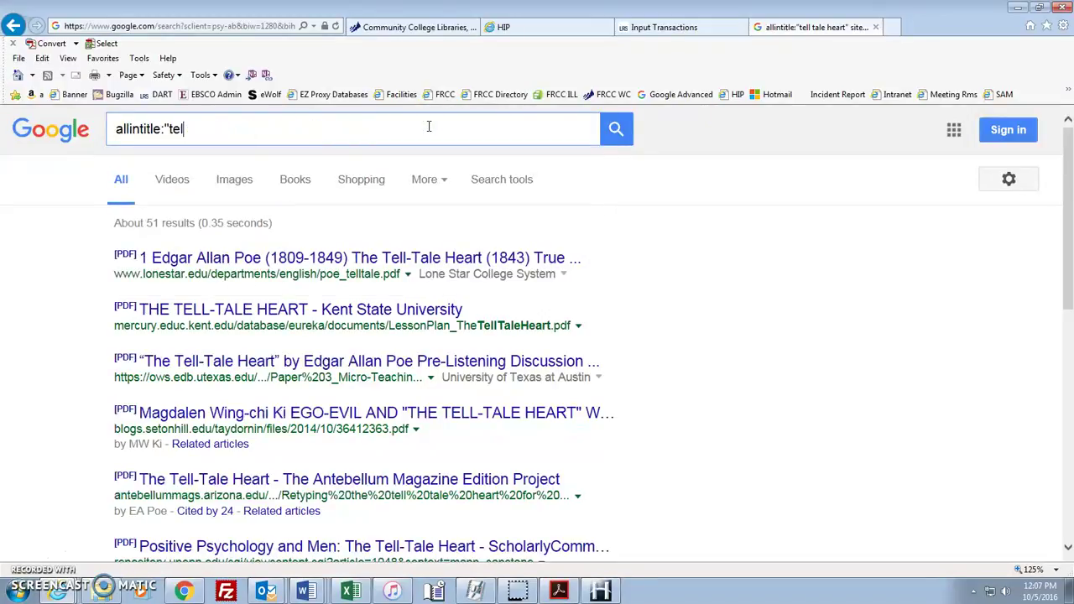
pyautogui.press('BackSpace')
pyautogui.press('BackSpace')
pyautogui.press('BackSpace')
pyautogui.write('global warming" site:.org')
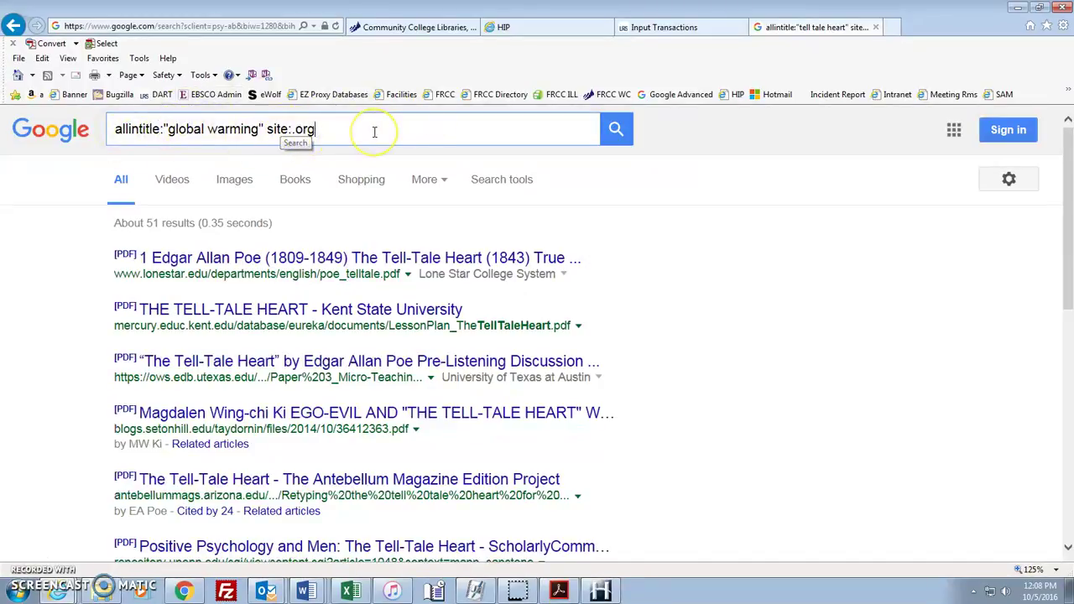
pyautogui.press('Return')
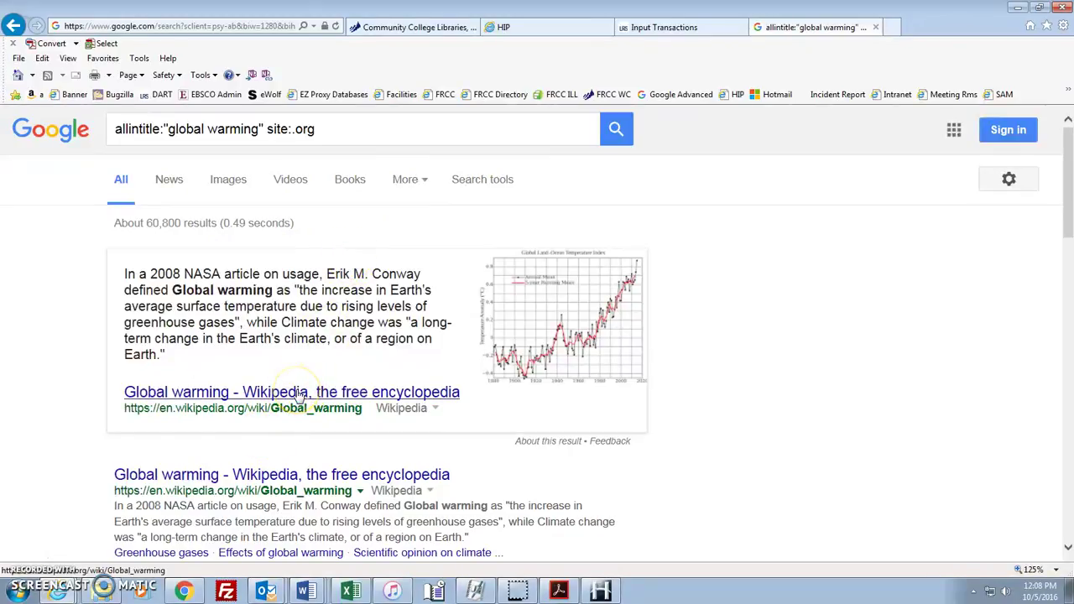
# Append -wikipedia to the query to exclude Wikipedia pages and search again
pyautogui.click(355, 130)
pyautogui.press('Return')
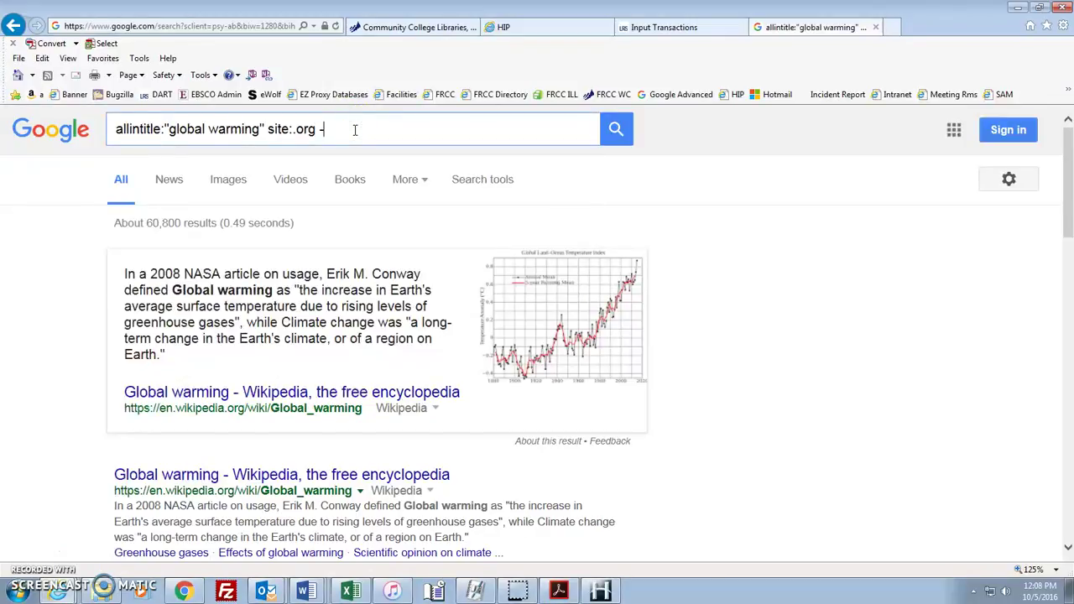
pyautogui.write('-wikipedia')
pyautogui.press('Return')
# Enter the verification characters and submit to reach the 60,400 results
pyautogui.click(349, 181)
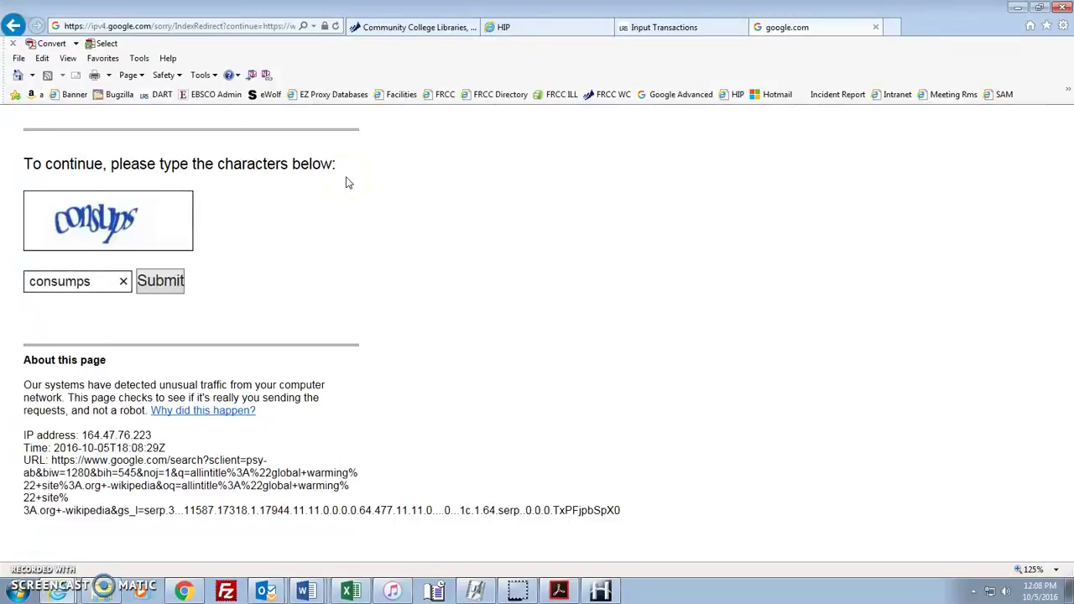
pyautogui.click(165, 281)
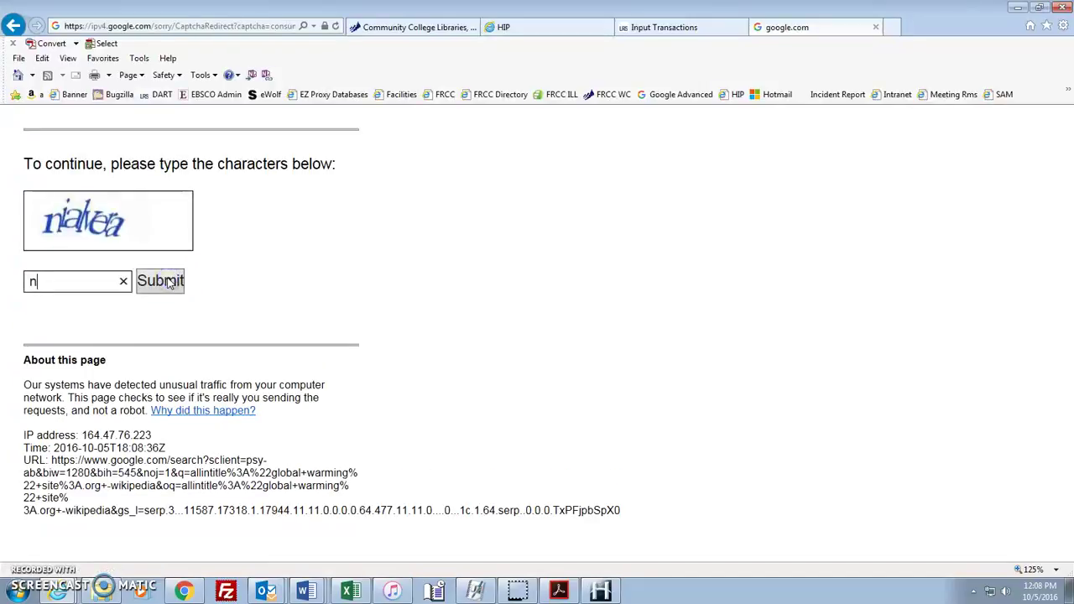
pyautogui.write('nialvera')
pyautogui.click(167, 283)
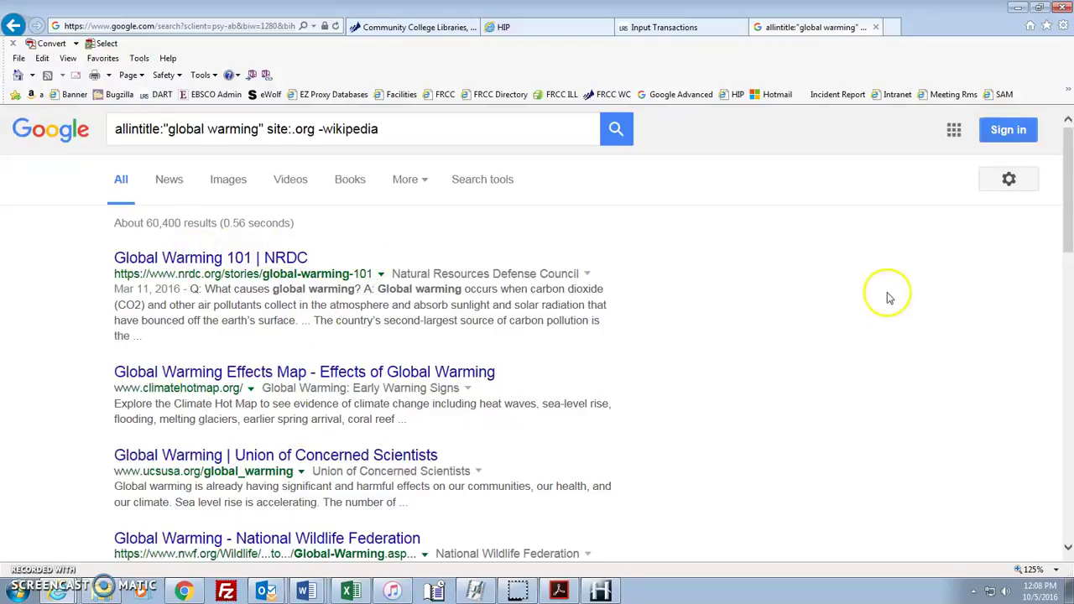
pyautogui.moveTo(1065, 204)
pyautogui.mouseDown()
pyautogui.moveTo(1068, 243)
pyautogui.moveTo(1070, 195)
pyautogui.mouseUp()
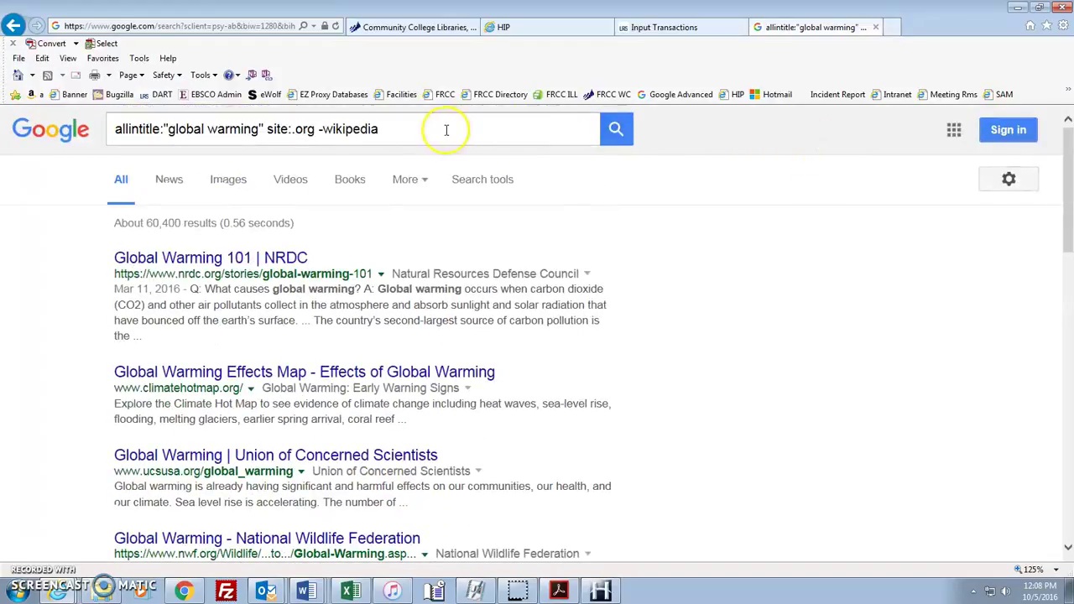
# Drop the Wikipedia exclusion, revise the site domains, and rerun the search
pyautogui.click(396, 132)
pyautogui.press('BackSpace')
pyautogui.press('BackSpace')
pyautogui.press('BackSpace')
pyautogui.press('BackSpace')
pyautogui.press('BackSpace')
pyautogui.press('BackSpace')
pyautogui.press('BackSpace')
pyautogui.press('BackSpace')
pyautogui.press('BackSpace')
pyautogui.press('BackSpace')
pyautogui.press('BackSpace')
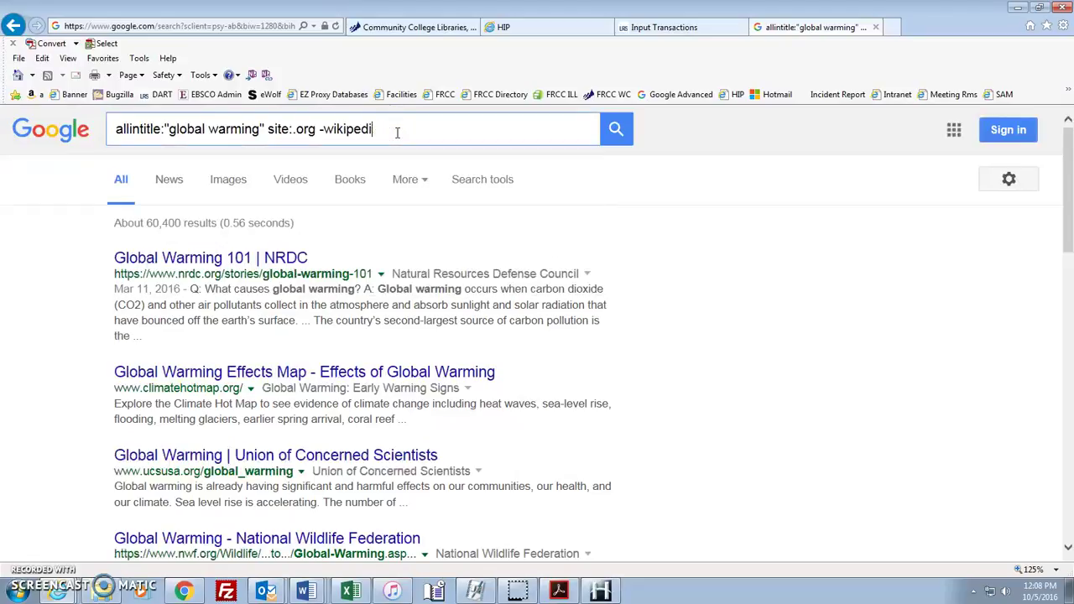
pyautogui.press('BackSpace')
pyautogui.write('.edu')
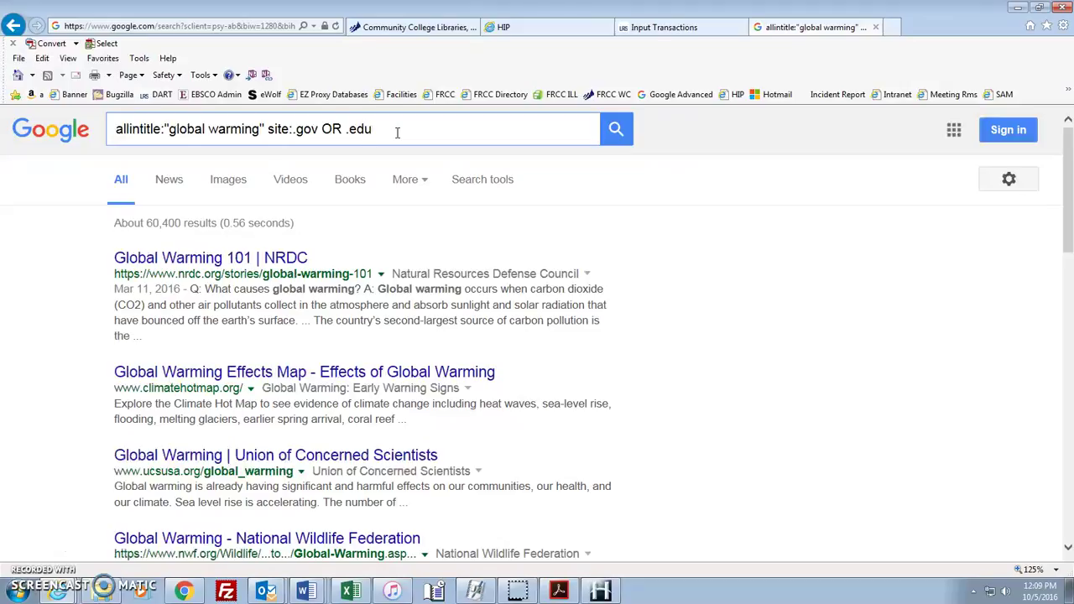
pyautogui.press('Return')
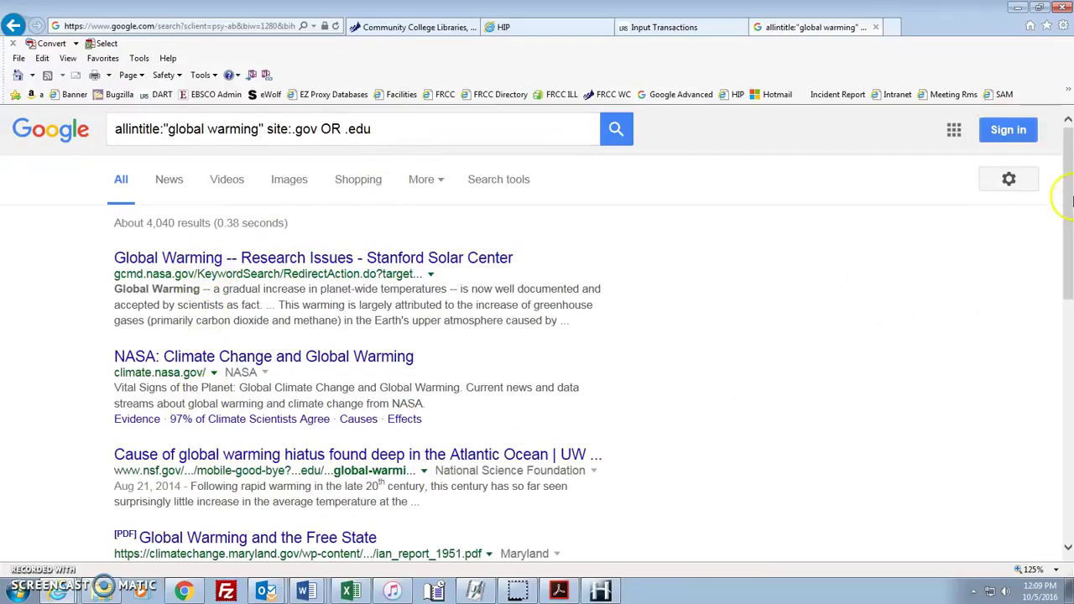
pyautogui.moveTo(1067, 185); pyautogui.dragTo(1071, 250)
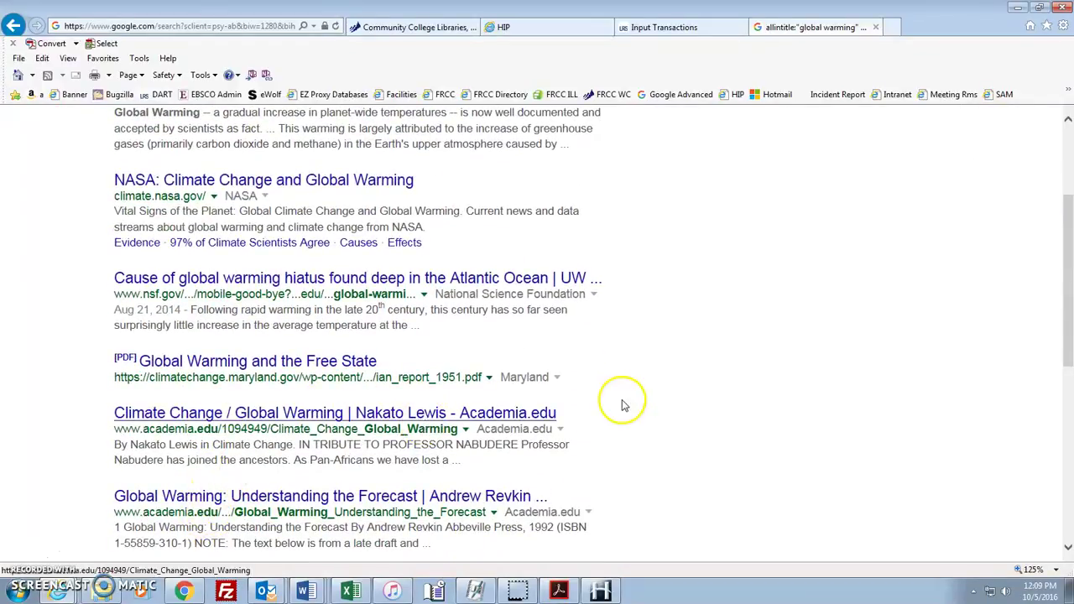
pyautogui.moveTo(1062, 252); pyautogui.dragTo(1069, 177)
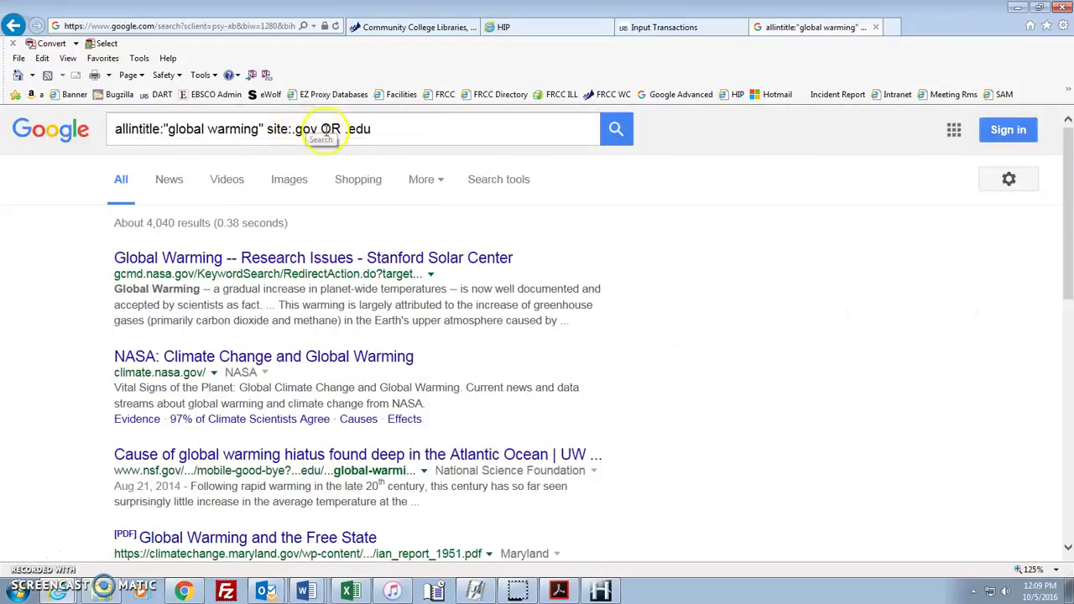
# Add OR .org to the site terms and rerun the search
pyautogui.click(387, 128)
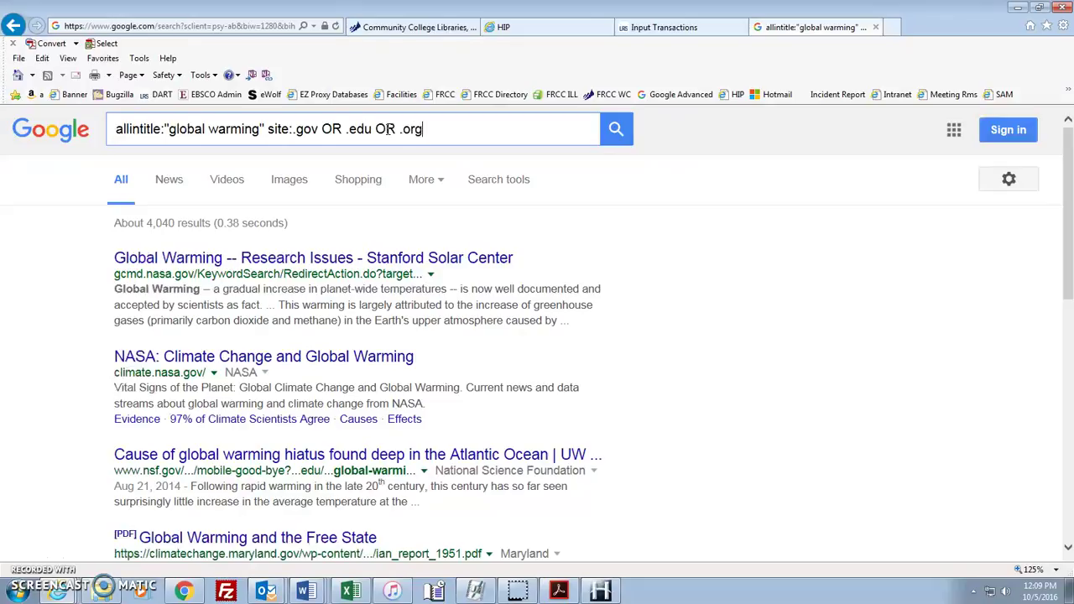
pyautogui.press('Return')
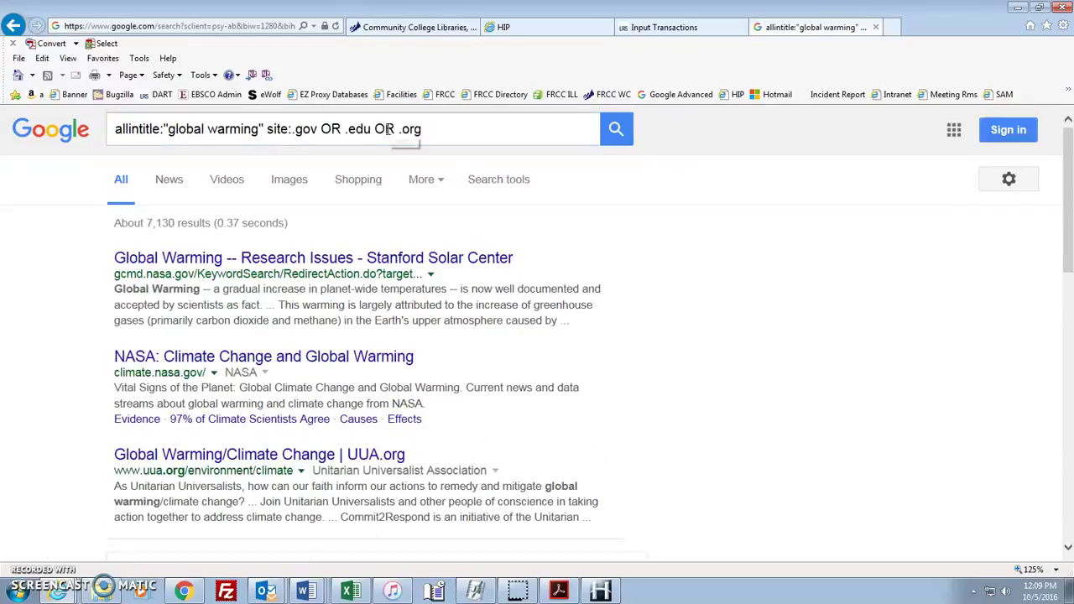
pyautogui.click(159, 460)
pyautogui.moveTo(1071, 243); pyautogui.dragTo(1069, 217)
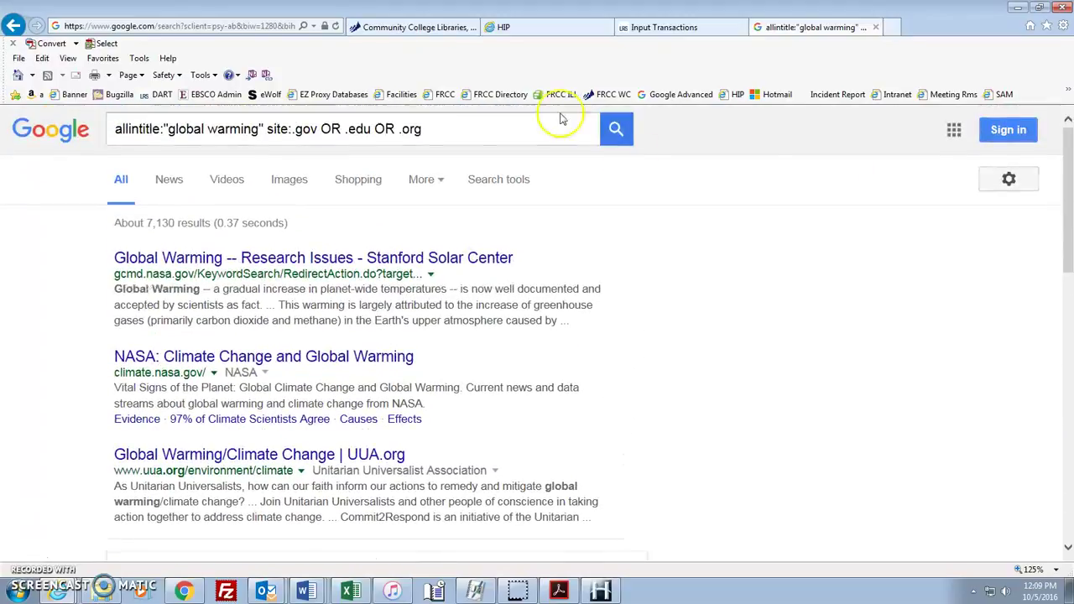
# Append -wikipedia to the query, leaving about 7,130 results
pyautogui.click(472, 128)
pyautogui.write('-wikipedia')
pyautogui.press('Return')
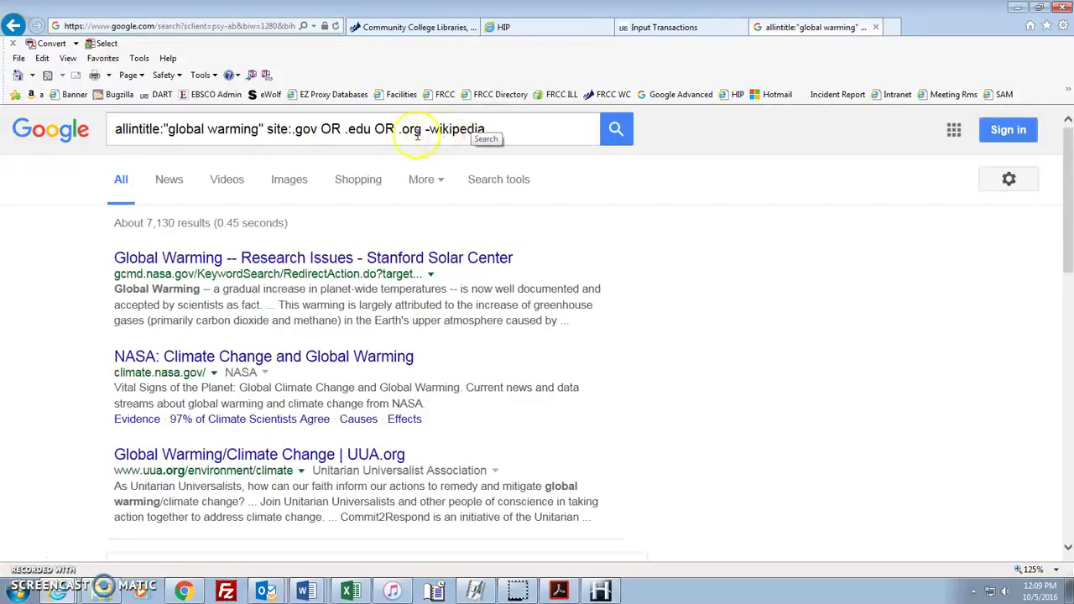
pyautogui.click(495, 130)
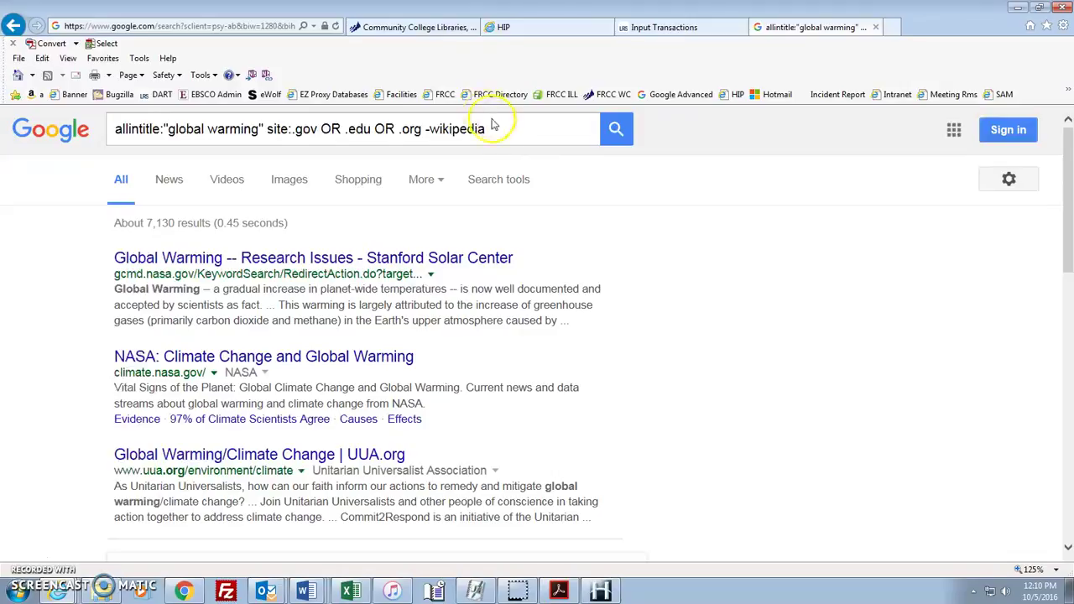
pyautogui.moveTo(496, 127); pyautogui.dragTo(101, 139)
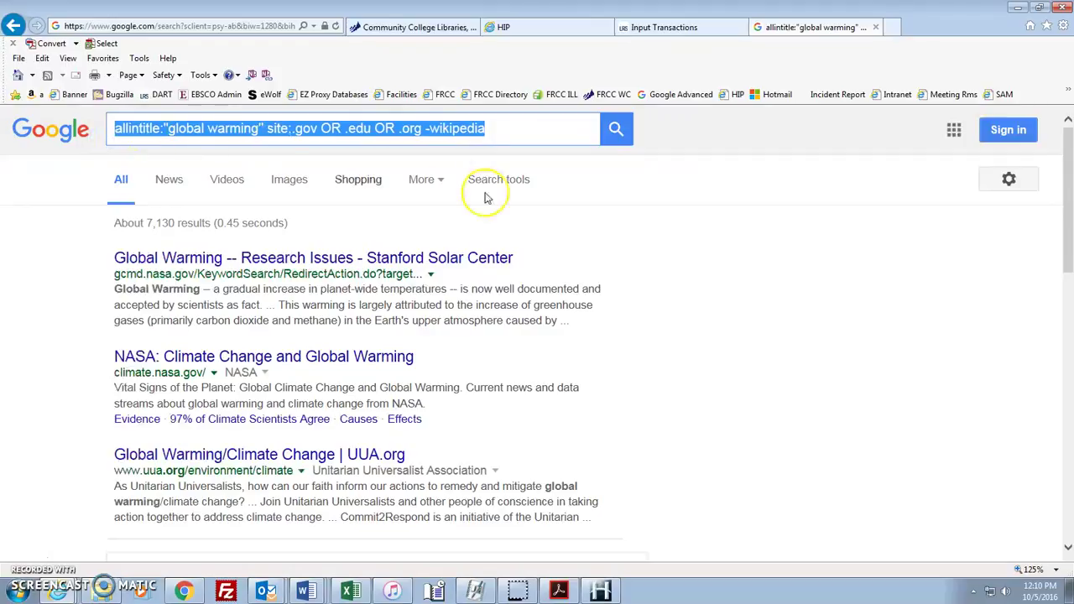
# Change the site restriction to site:epa.gov and run the search
pyautogui.click(513, 128)
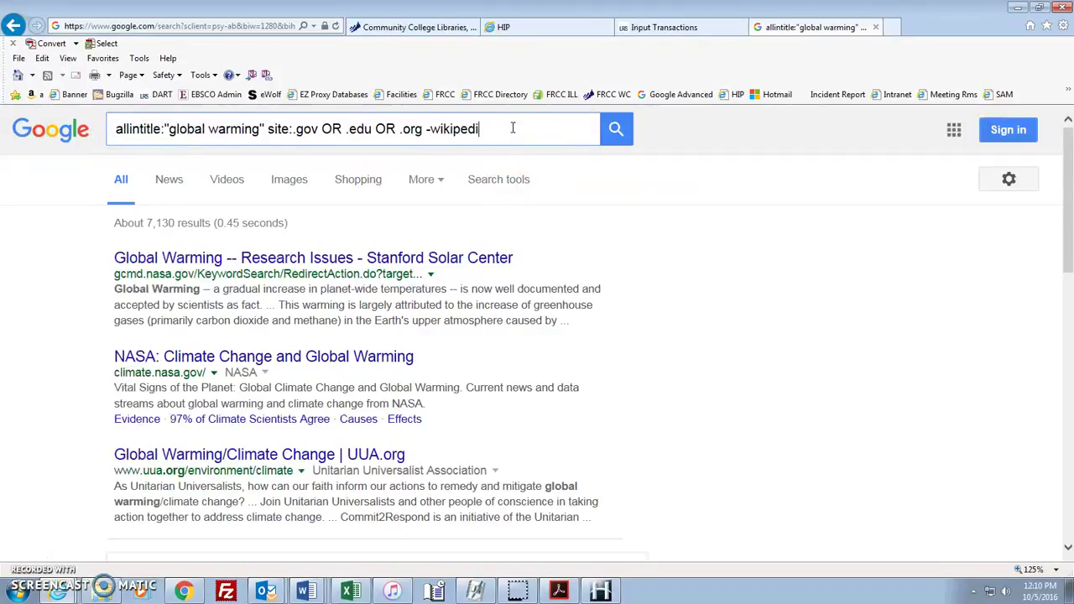
pyautogui.press('BackSpace')
pyautogui.press('BackSpace')
pyautogui.press('BackSpace')
pyautogui.press('BackSpace')
pyautogui.press('BackSpace')
pyautogui.press('BackSpace')
pyautogui.press('BackSpace')
pyautogui.press('BackSpace')
pyautogui.press('BackSpace')
pyautogui.press('BackSpace')
pyautogui.press('BackSpace')
pyautogui.press('BackSpace')
pyautogui.press('BackSpace')
pyautogui.press('BackSpace')
pyautogui.press('BackSpace')
pyautogui.press('BackSpace')
pyautogui.press('BackSpace')
pyautogui.press('BackSpace')
pyautogui.press('BackSpace')
pyautogui.press('BackSpace')
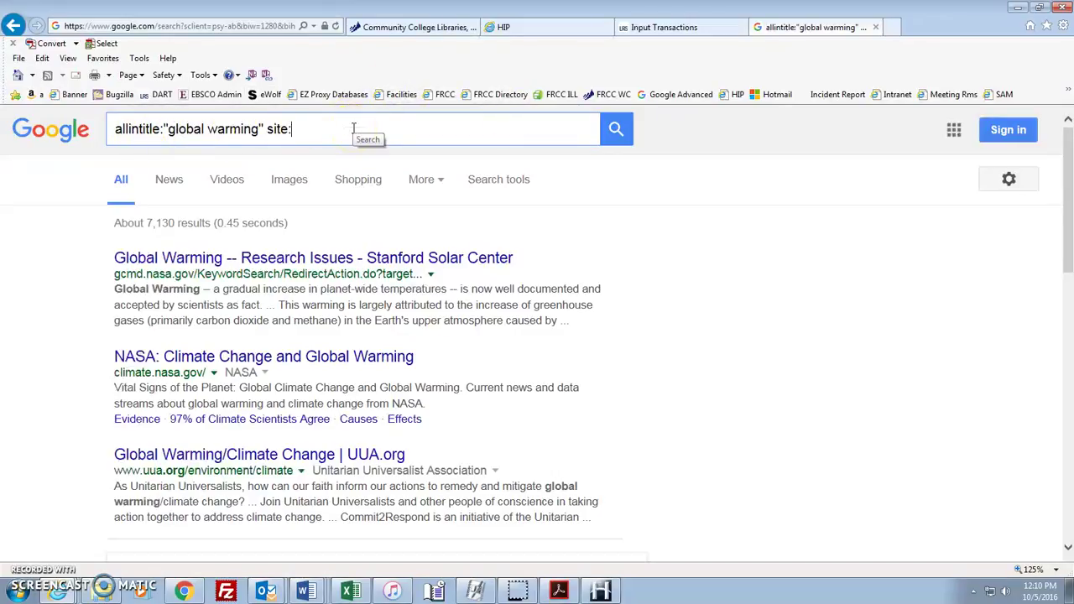
pyautogui.write('epa.gov')
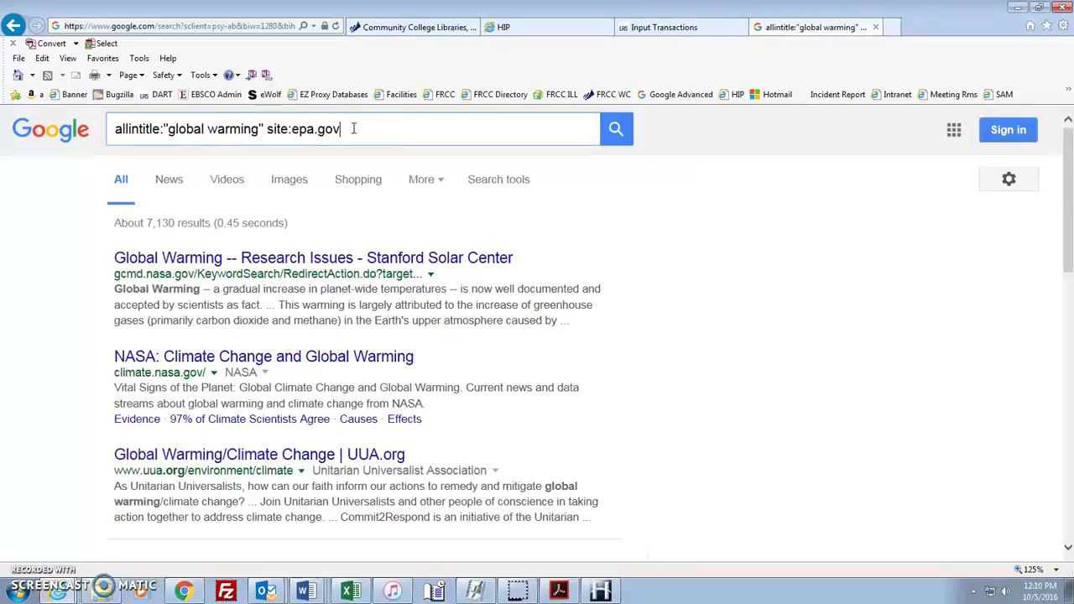
pyautogui.press('Return')
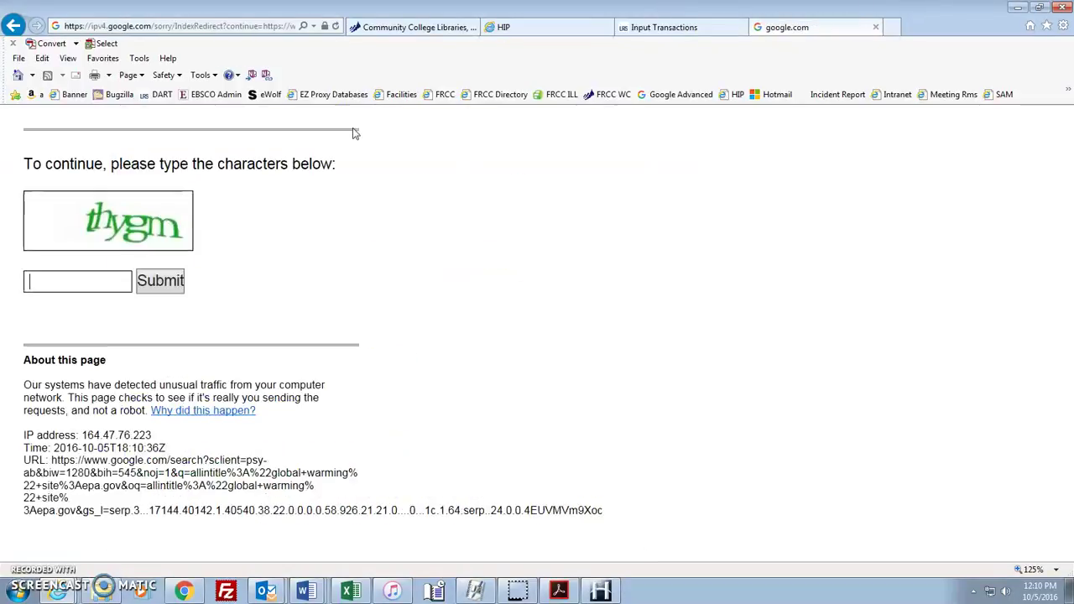
# Enter the verification characters and submit to see the epa.gov results
pyautogui.click(418, 153)
pyautogui.write('thygm')
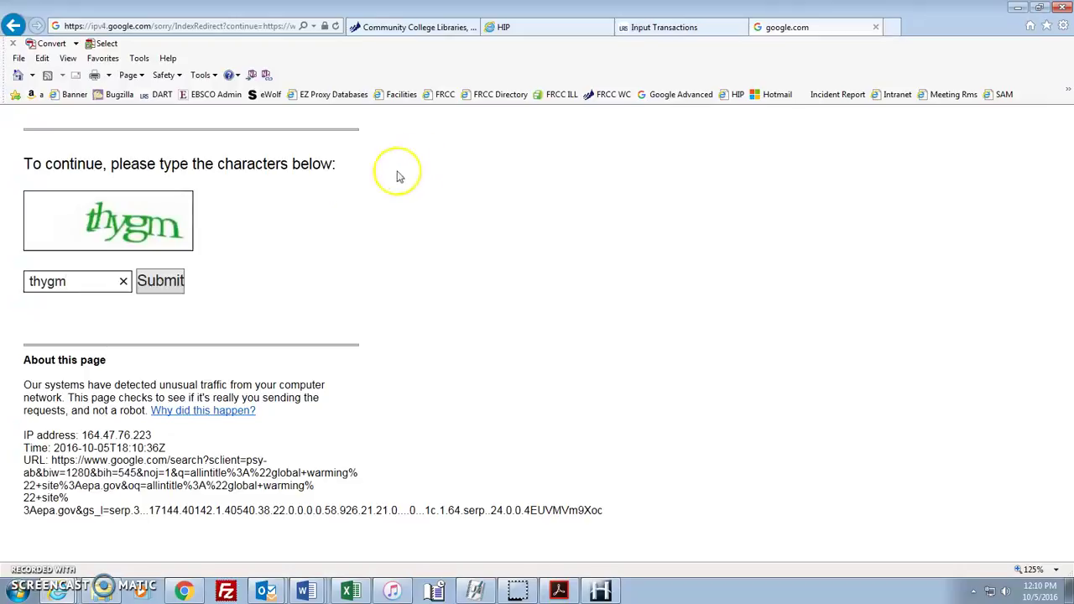
pyautogui.click(163, 280)
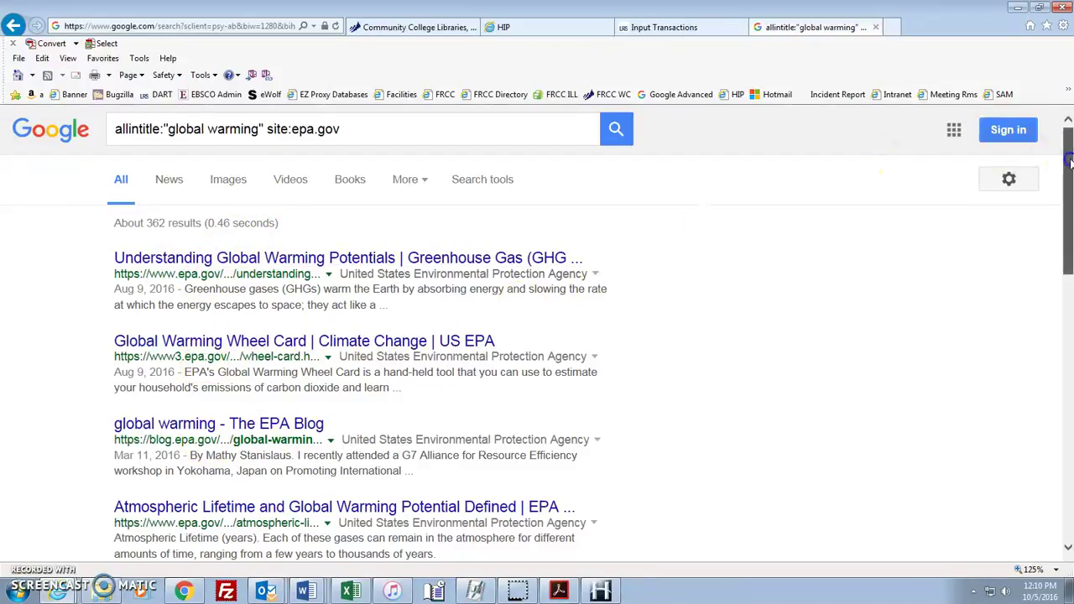
pyautogui.moveTo(1069, 156); pyautogui.dragTo(1069, 126)
# Add filetype:pdf to the query, leaving the single EPA global warming FAQ PDF
pyautogui.click(412, 131)
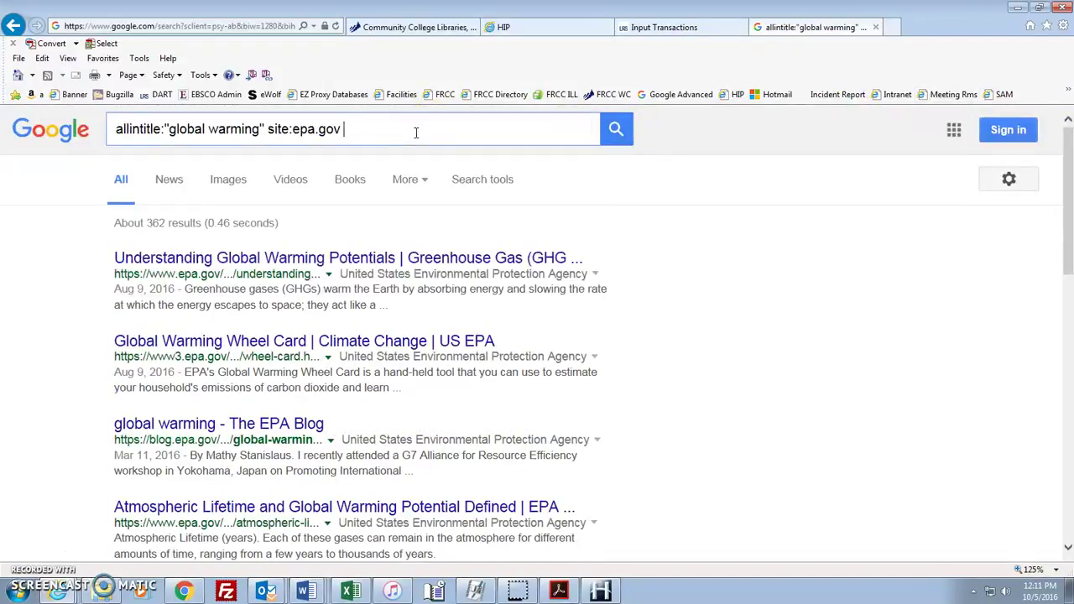
pyautogui.write('filetype:pdf')
pyautogui.press('Return')
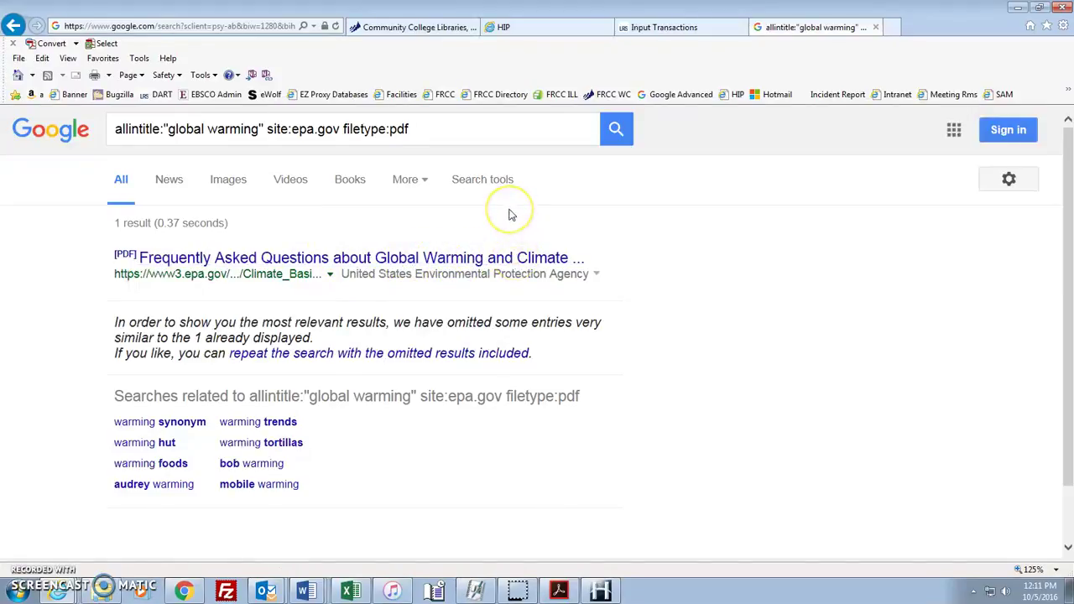
pyautogui.click(448, 126)
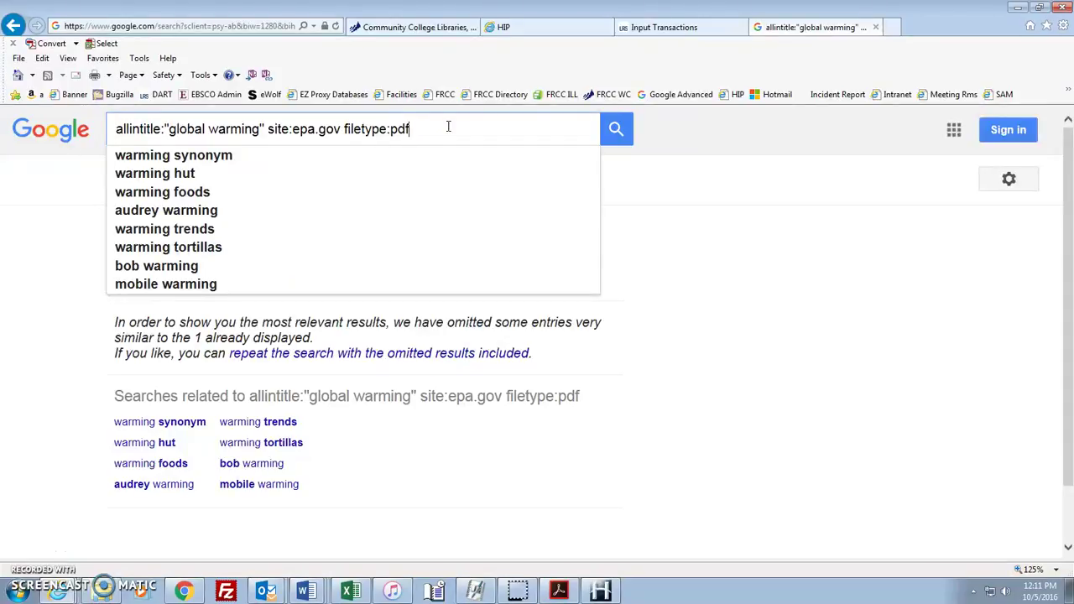
# Search allintitle:election site:dailycamera.com in place of the global warming query
pyautogui.press('BackSpace')
pyautogui.press('BackSpace')
pyautogui.press('BackSpace')
pyautogui.press('BackSpace')
pyautogui.press('BackSpace')
pyautogui.press('BackSpace')
pyautogui.press('BackSpace')
pyautogui.press('BackSpace')
pyautogui.press('BackSpace')
pyautogui.press('BackSpace')
pyautogui.press('BackSpace')
pyautogui.press('BackSpace')
pyautogui.press('BackSpace')
pyautogui.press('BackSpace')
pyautogui.press('BackSpace')
pyautogui.press('BackSpace')
pyautogui.press('BackSpace')
pyautogui.press('BackSpace')
pyautogui.press('BackSpace')
pyautogui.press('BackSpace')
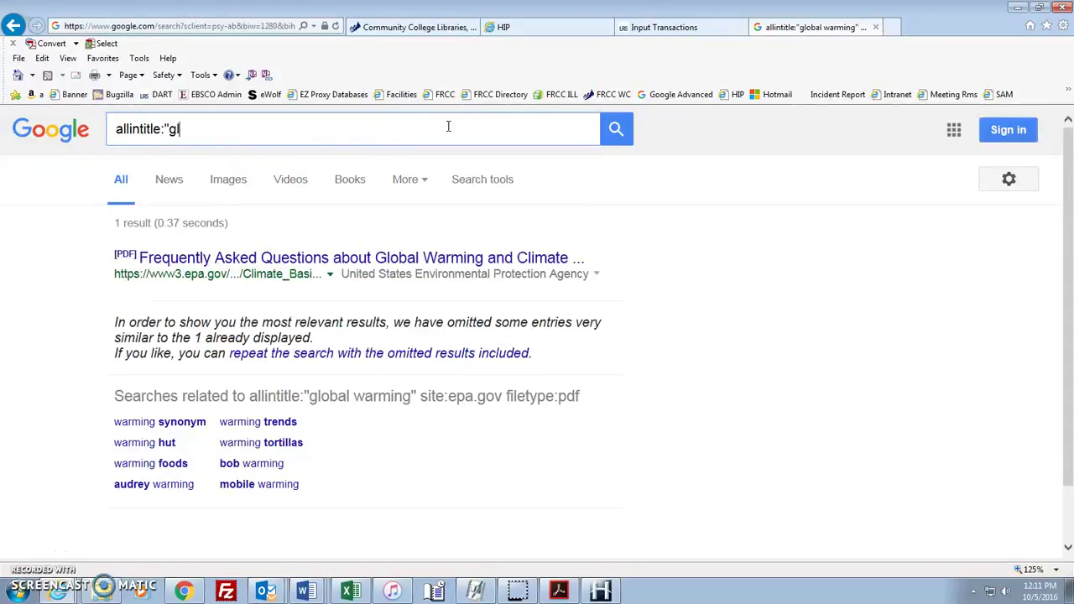
pyautogui.press('BackSpace')
pyautogui.press('BackSpace')
pyautogui.press('BackSpace')
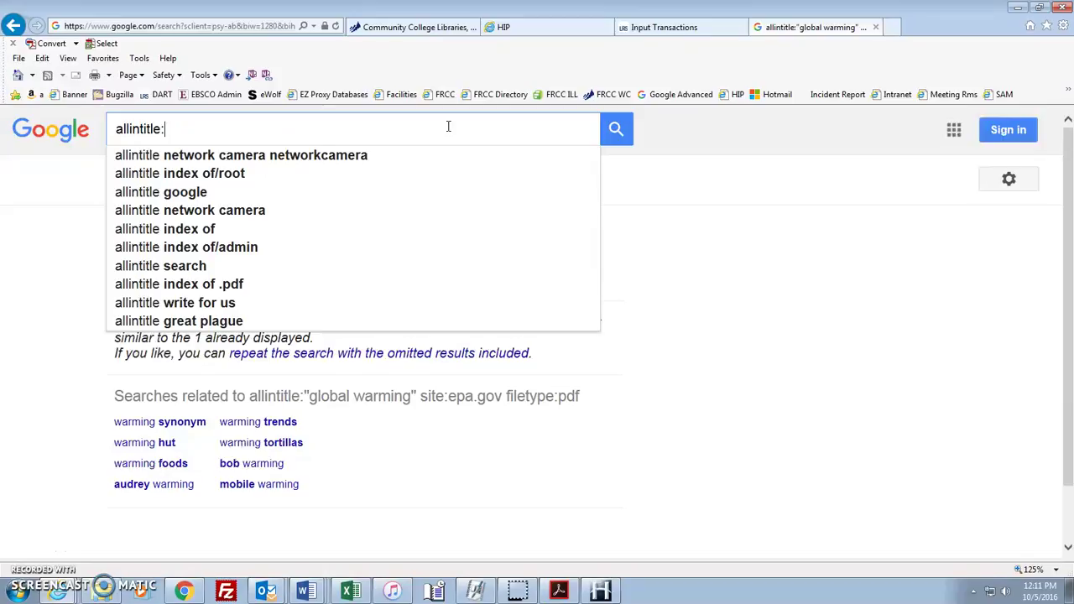
pyautogui.write('election')
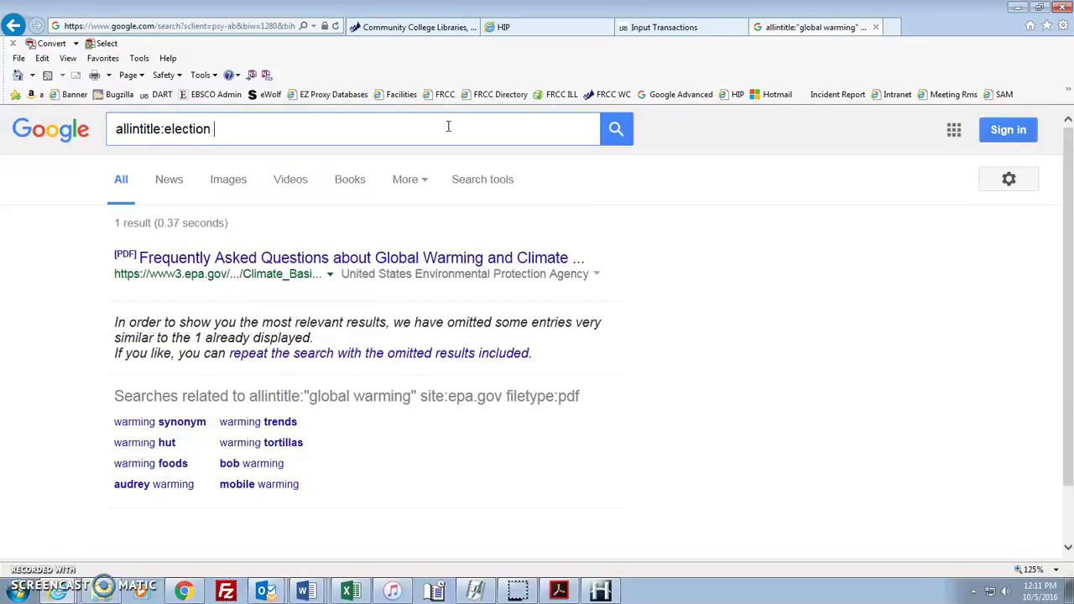
pyautogui.write(' site:dailycam')
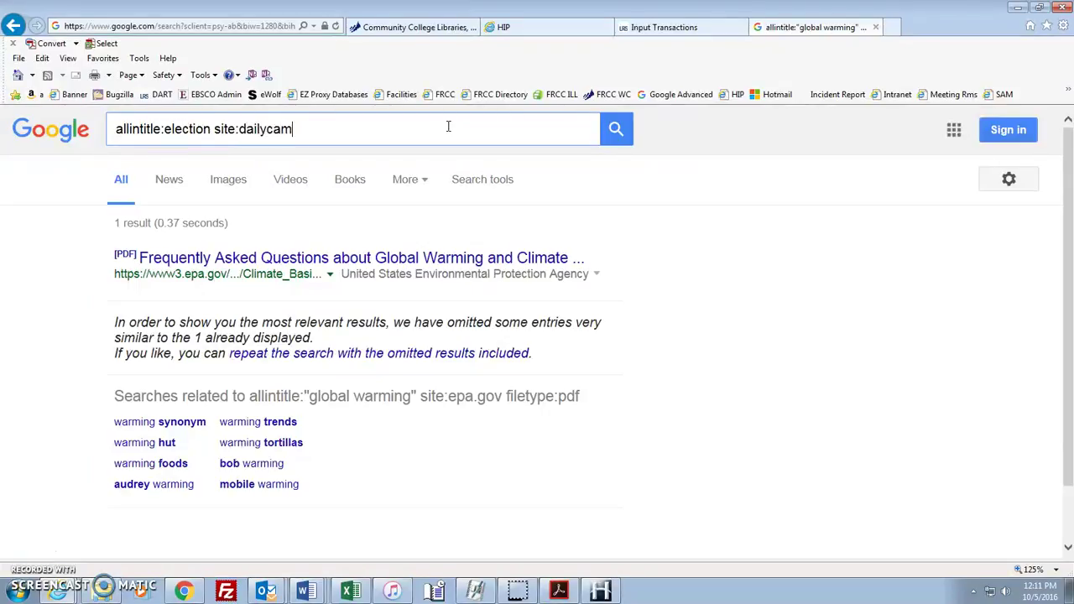
pyautogui.write('era.com')
pyautogui.press('Return')
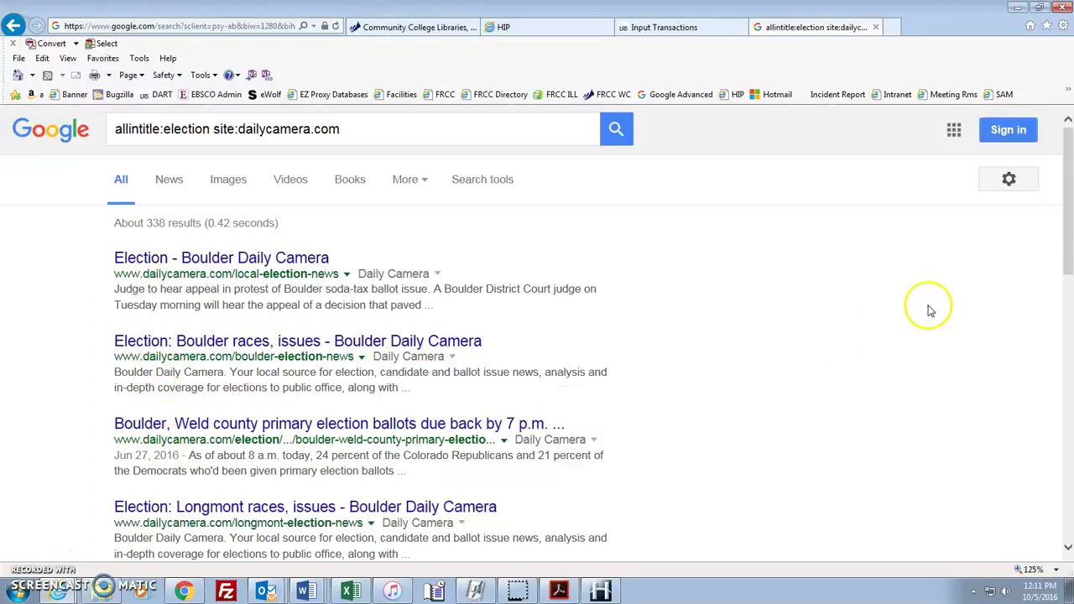
pyautogui.moveTo(1070, 242)
pyautogui.mouseDown()
pyautogui.moveTo(1071, 326)
pyautogui.moveTo(1070, 243)
pyautogui.mouseUp()
# Insert colorado after election and rerun, getting about 37 Daily Camera results
pyautogui.click(211, 128)
pyautogui.write('colorado')
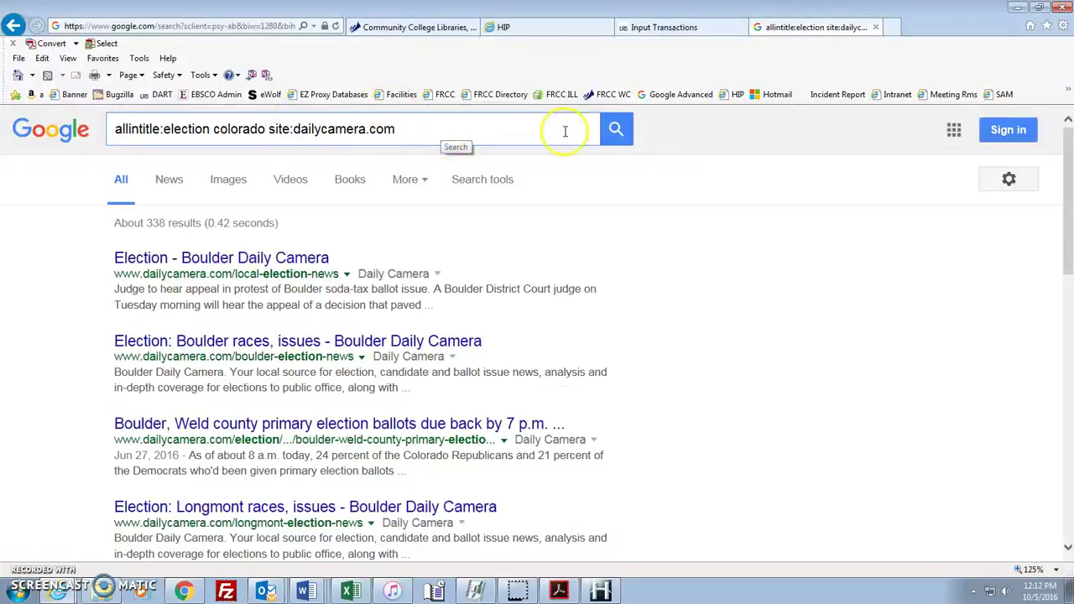
pyautogui.click(615, 136)
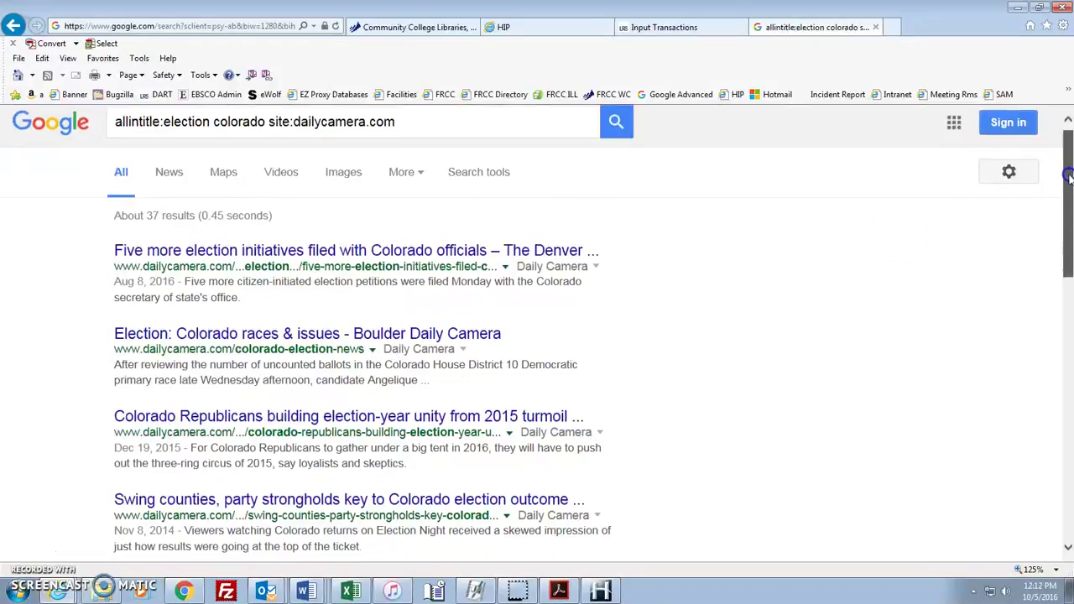
pyautogui.moveTo(1070, 173); pyautogui.dragTo(1070, 246)
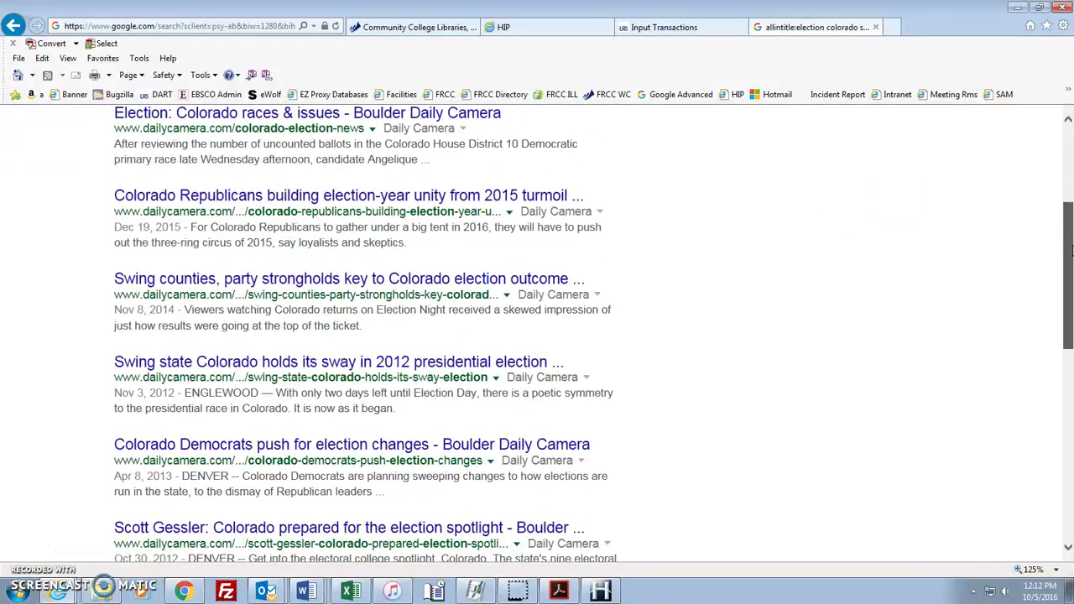
pyautogui.moveTo(1070, 249); pyautogui.dragTo(1070, 174)
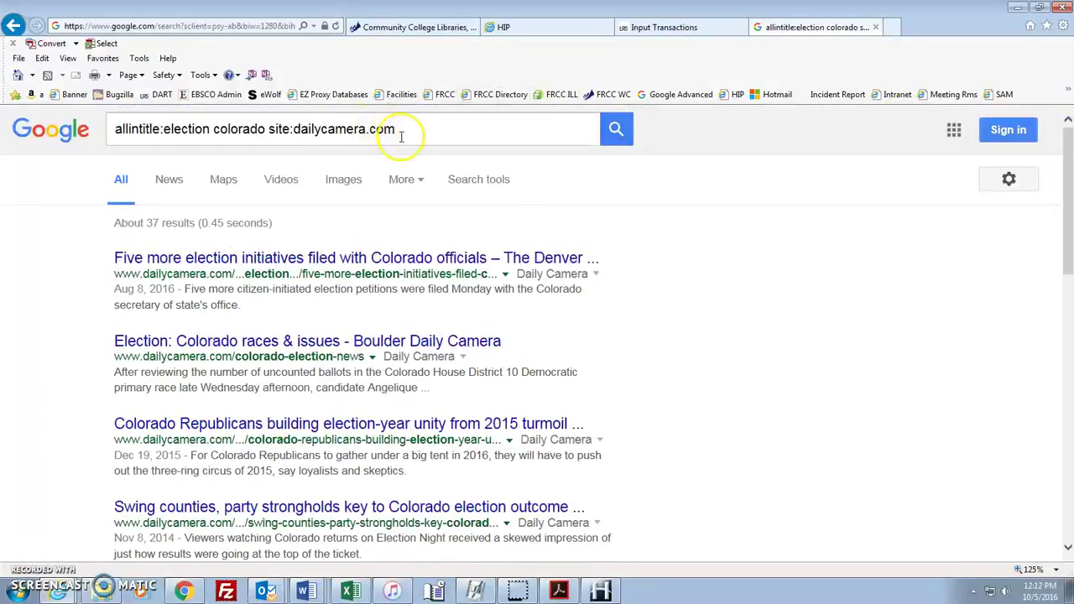
pyautogui.moveTo(415, 132); pyautogui.dragTo(184, 141)
# Search allintitle:"iron maiden" eddie site:youtube.com, returning about 1,720 YouTube results
pyautogui.write('"i')
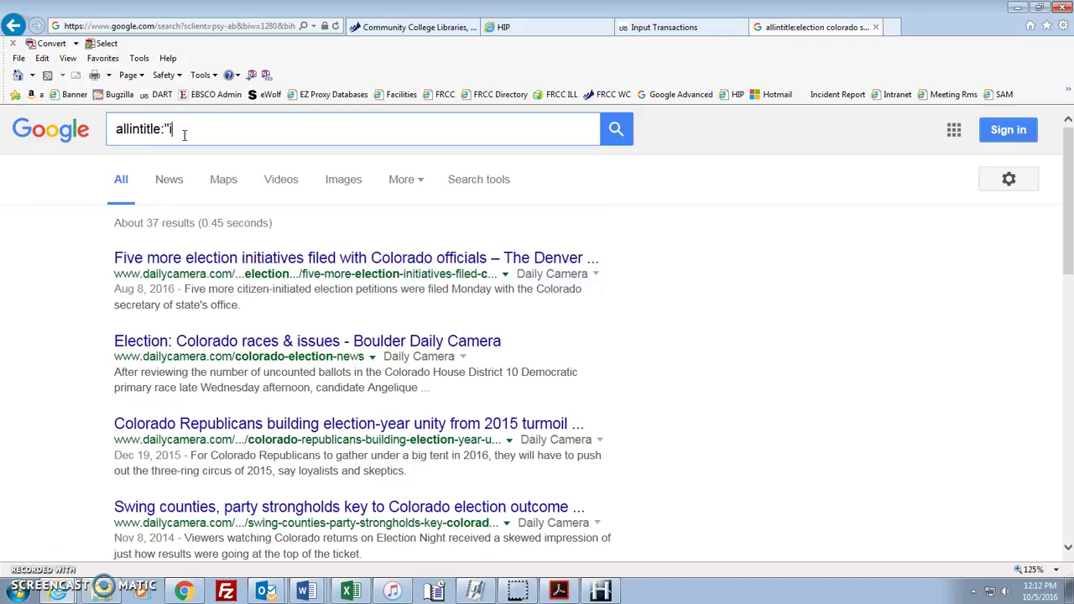
pyautogui.write('ron maiden" eddie site:yout')
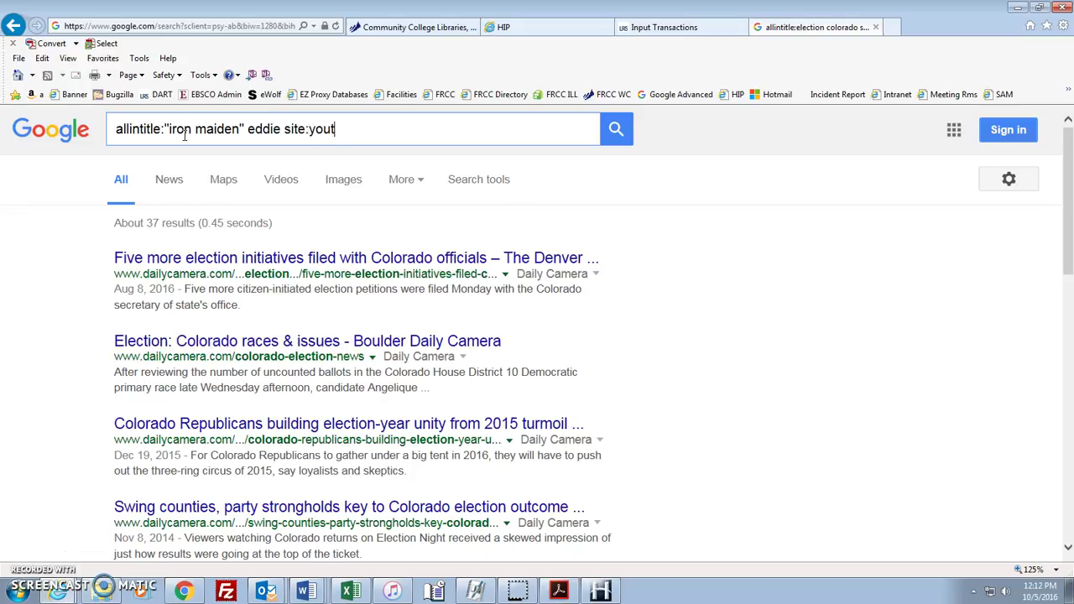
pyautogui.write('ube.com')
pyautogui.press('Return')
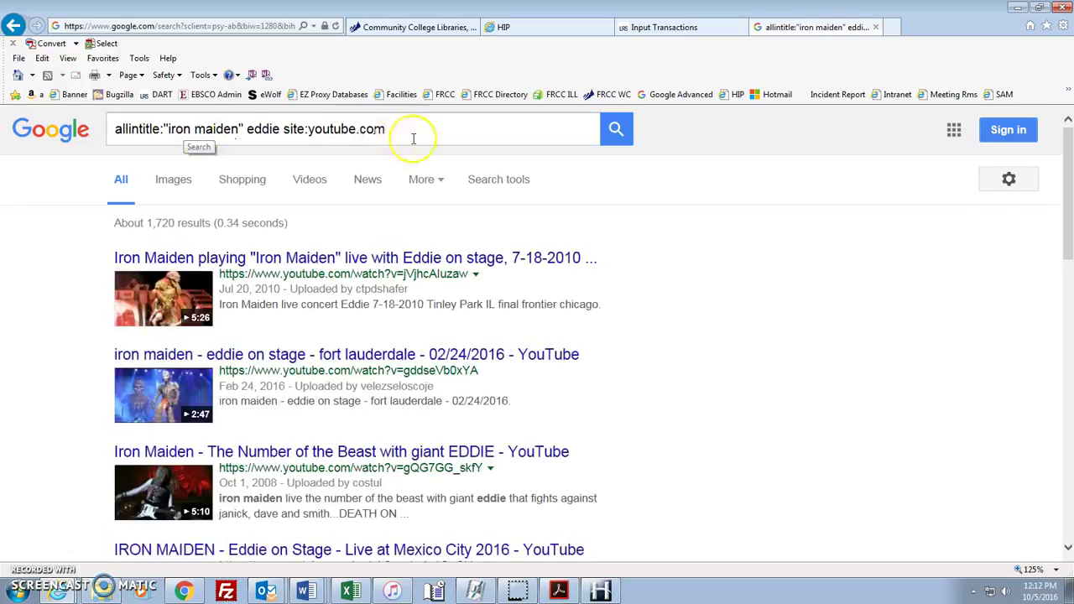